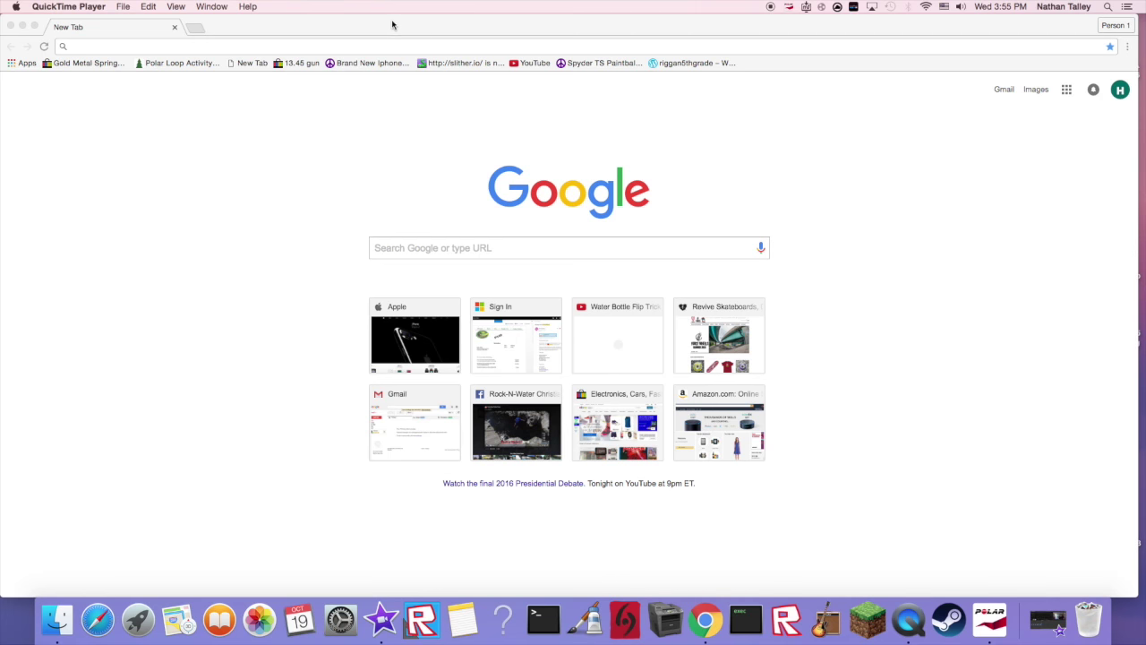
- Move the browser window out of the way, preview IMG_1467.JPG from the desktop, and close the preview
{"action": "left_click_drag", "start_coordinate": [391, 25], "coordinate": [405, 578]}
{"action": "double_click", "coordinate": [650, 313]}
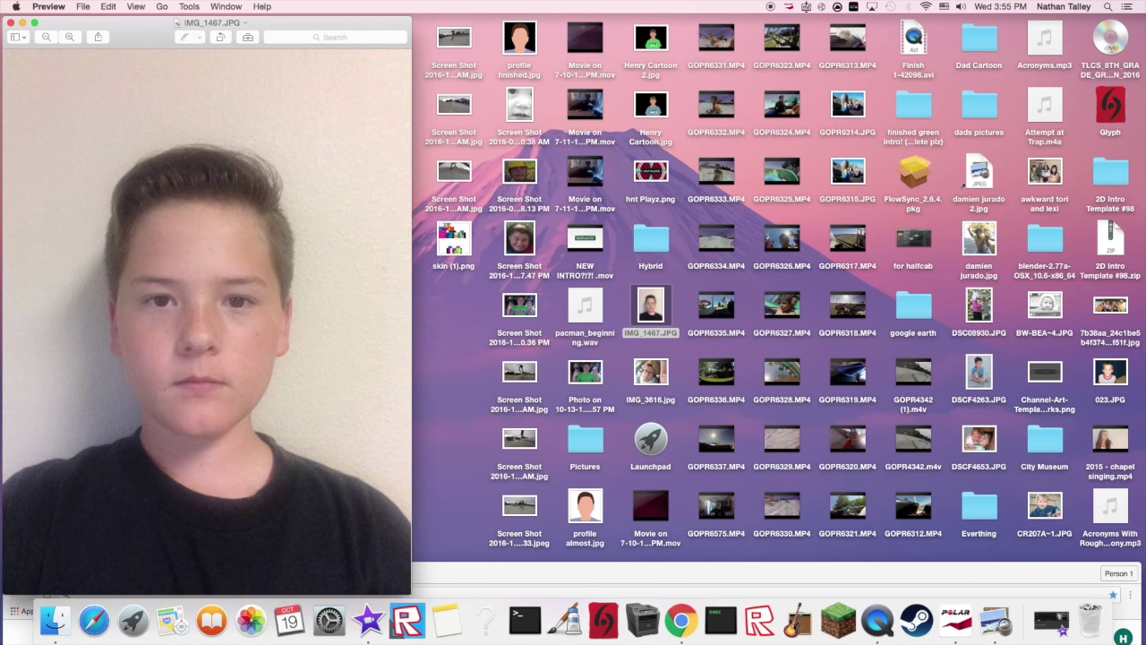
{"action": "left_click_drag", "start_coordinate": [111, 43], "coordinate": [299, 40]}
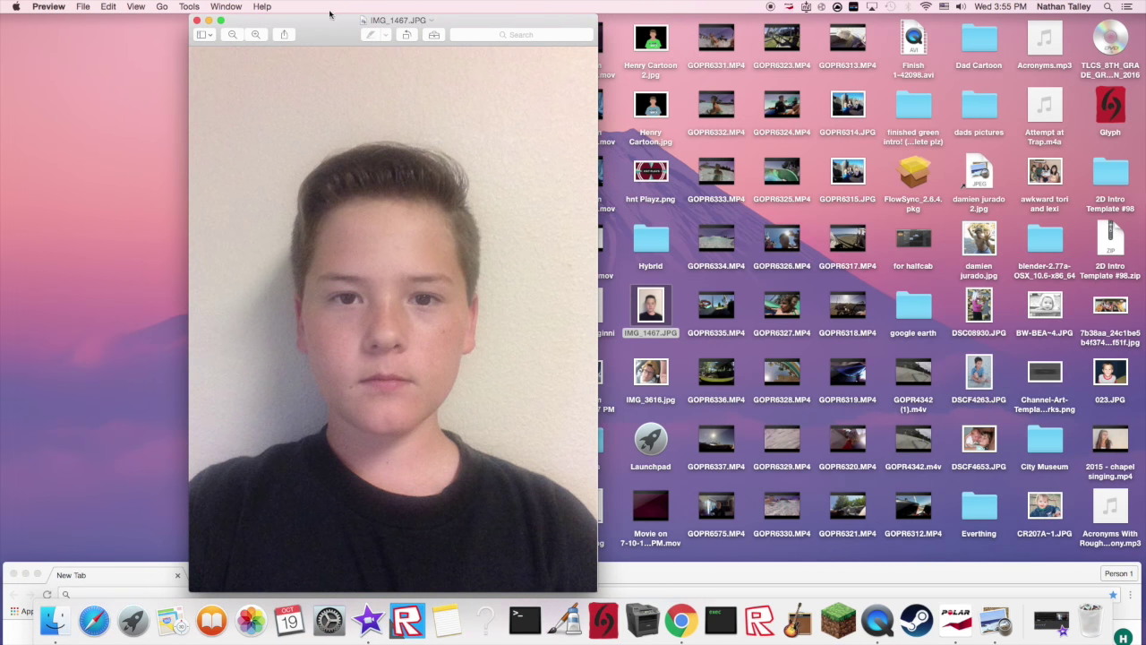
{"action": "left_click", "coordinate": [199, 19]}
- Switch back to Chrome and open the online photo editor at pixlr.com/editor
{"action": "left_click_drag", "start_coordinate": [603, 576], "coordinate": [623, 6]}
{"action": "type", "text": "pixlr"}
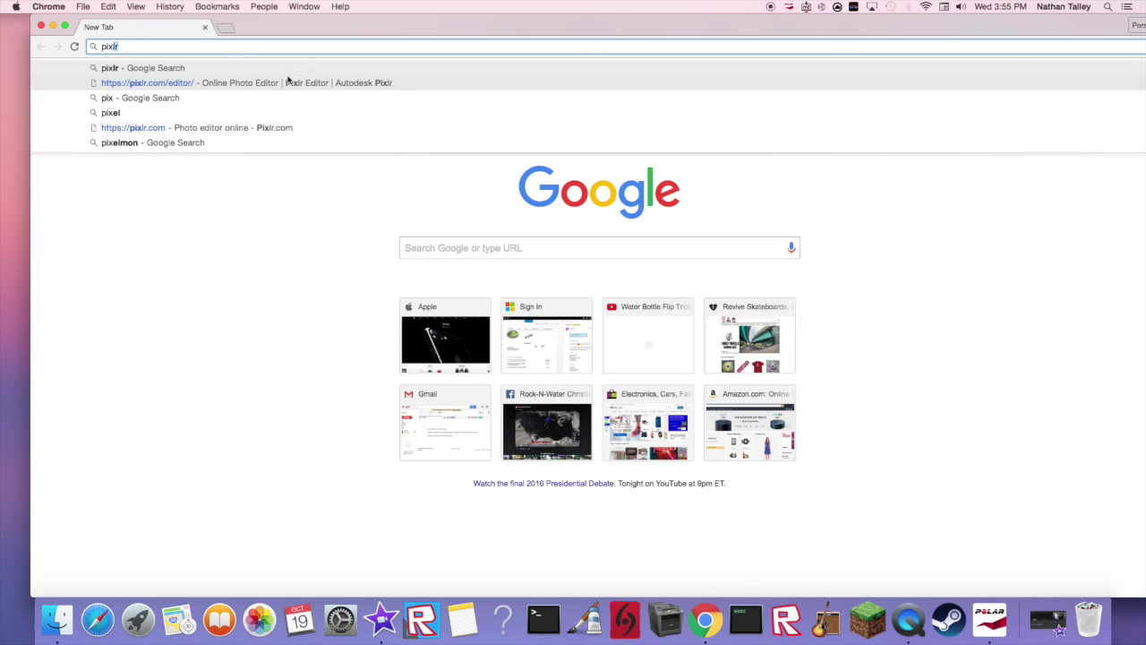
{"action": "left_click", "coordinate": [288, 82]}
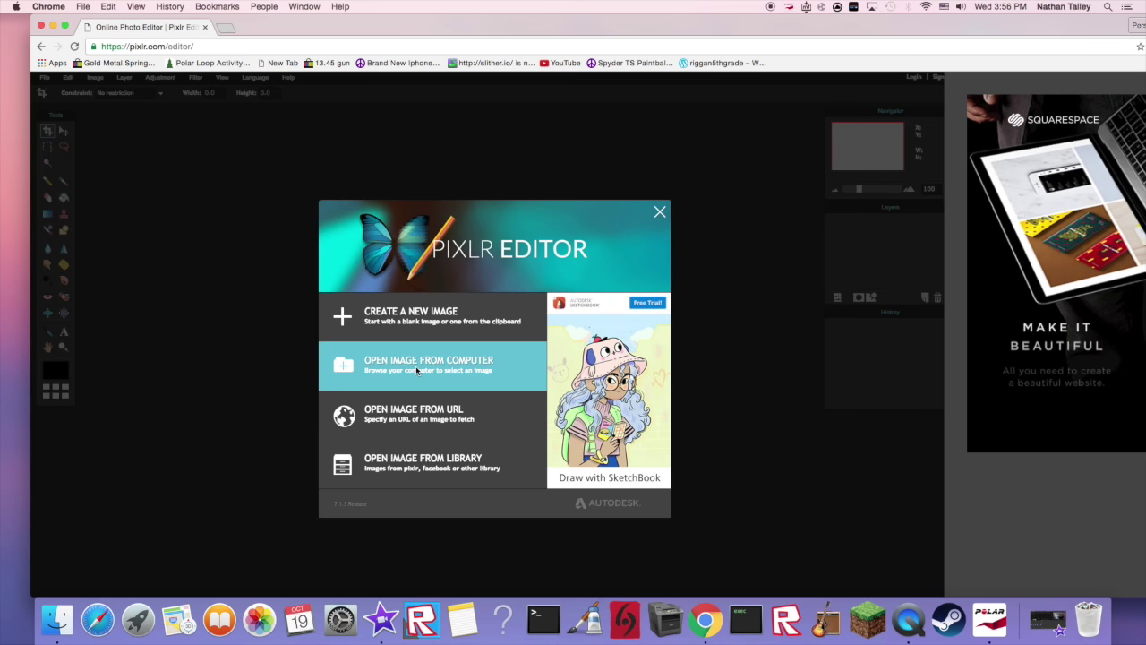
- Open the image IMG_1467.JPG from the computer's Desktop folder in Pixlr Editor
{"action": "left_click", "coordinate": [418, 365]}
{"action": "scroll", "coordinate": [672, 269], "scroll_direction": "down", "scroll_amount": 10}
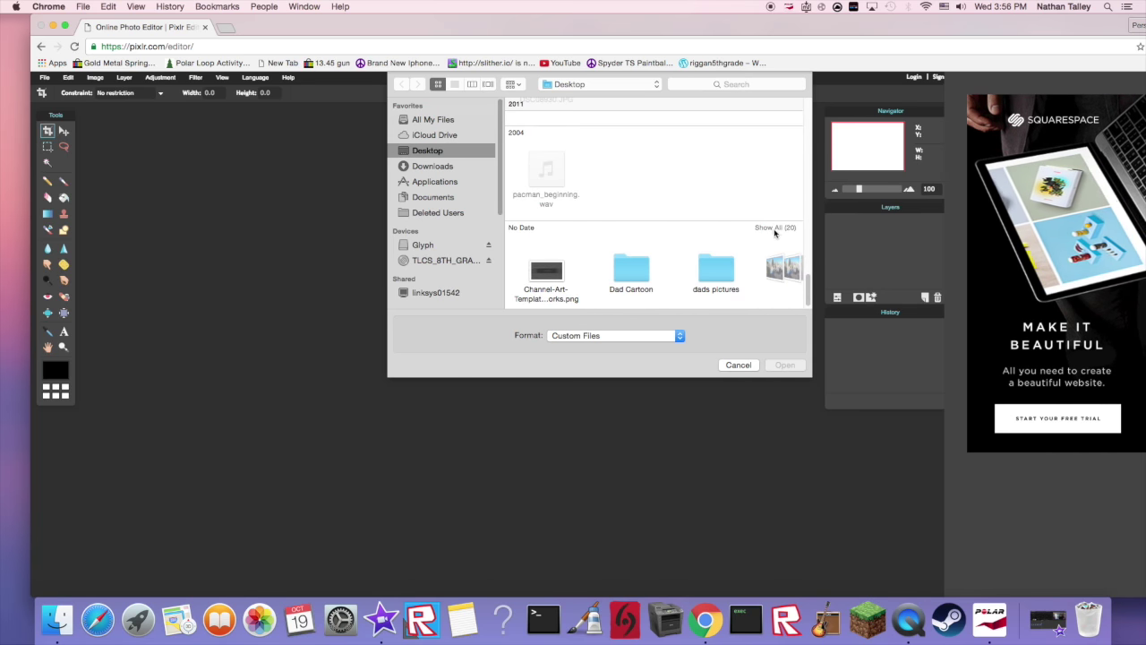
{"action": "scroll", "coordinate": [654, 233], "scroll_direction": "down", "scroll_amount": 5}
{"action": "scroll", "coordinate": [627, 228], "scroll_direction": "up", "scroll_amount": 5}
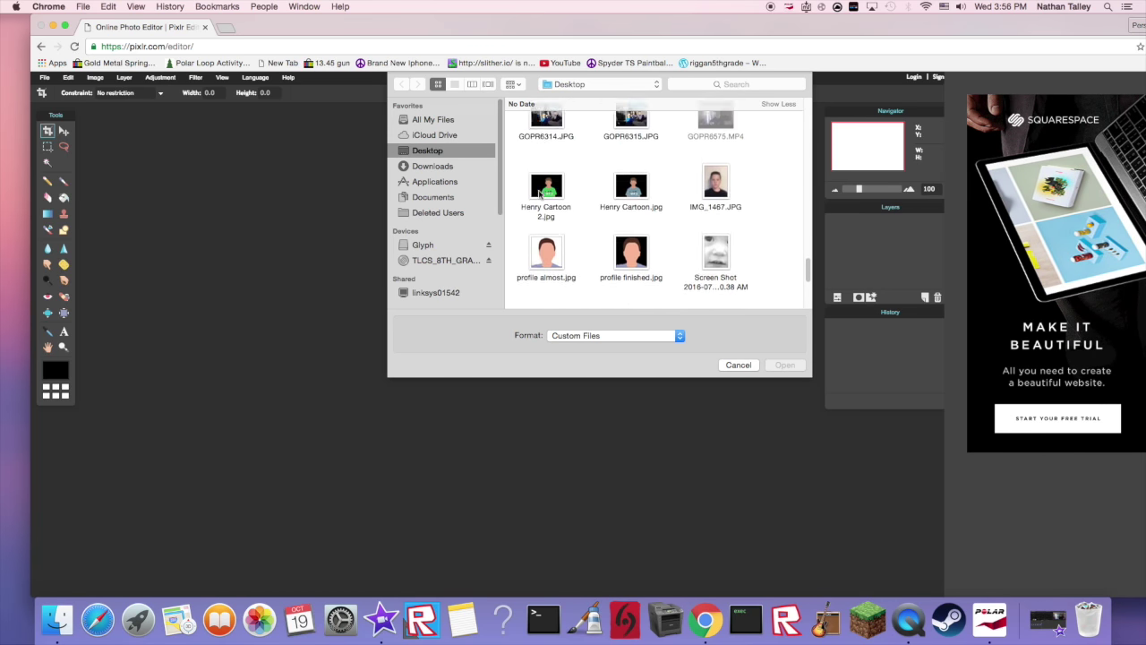
{"action": "scroll", "coordinate": [671, 228], "scroll_direction": "down", "scroll_amount": 5}
{"action": "scroll", "coordinate": [722, 231], "scroll_direction": "up", "scroll_amount": 4}
{"action": "left_click", "coordinate": [722, 231]}
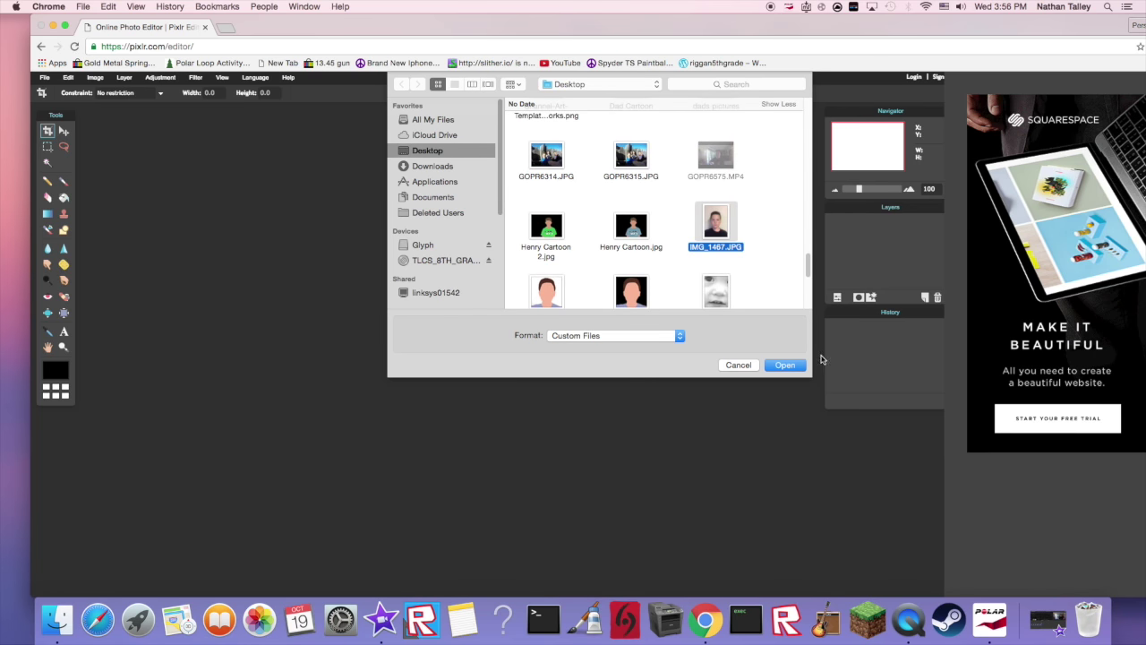
{"action": "left_click", "coordinate": [794, 365]}
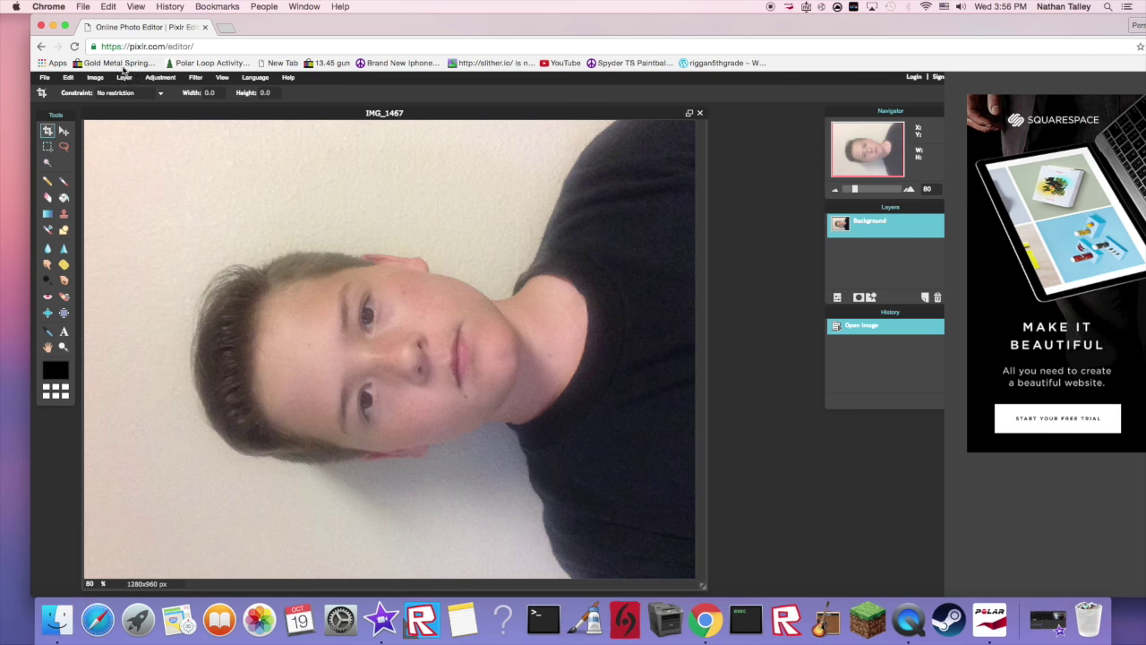
- Rotate the canvas 90° clockwise so the portrait stands upright
{"action": "left_click", "coordinate": [157, 78]}
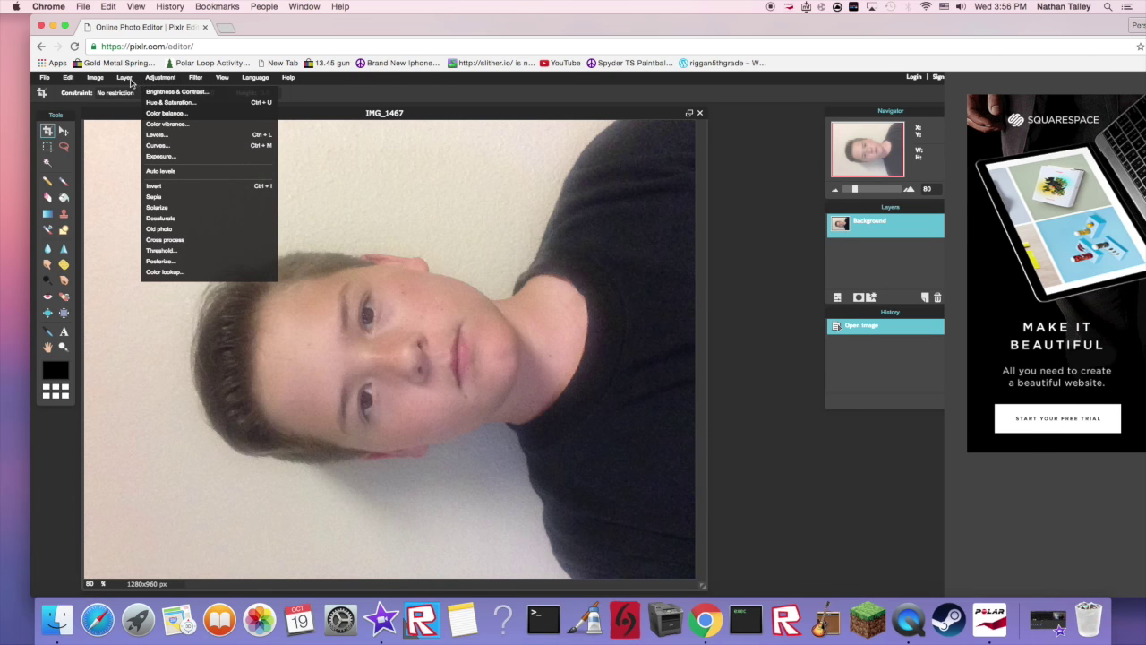
{"action": "mouse_move", "coordinate": [93, 79]}
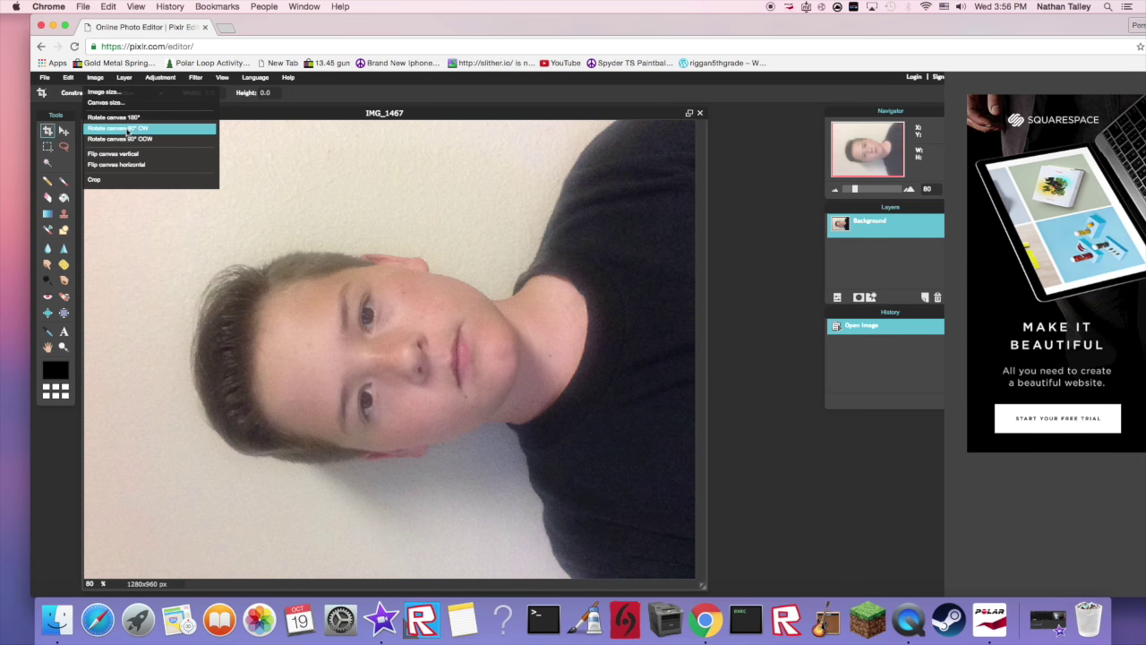
{"action": "left_click", "coordinate": [137, 130]}
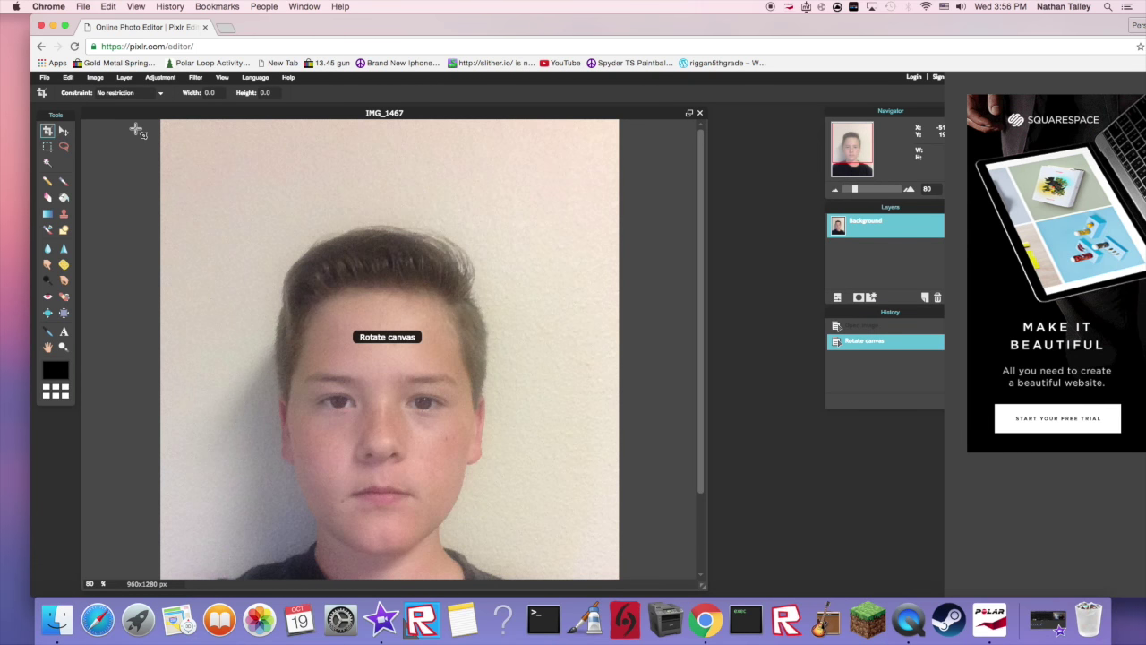
- Shift and widen the browser window so that more of the layer list fits beside the advertisement
{"action": "left_click", "coordinate": [63, 131]}
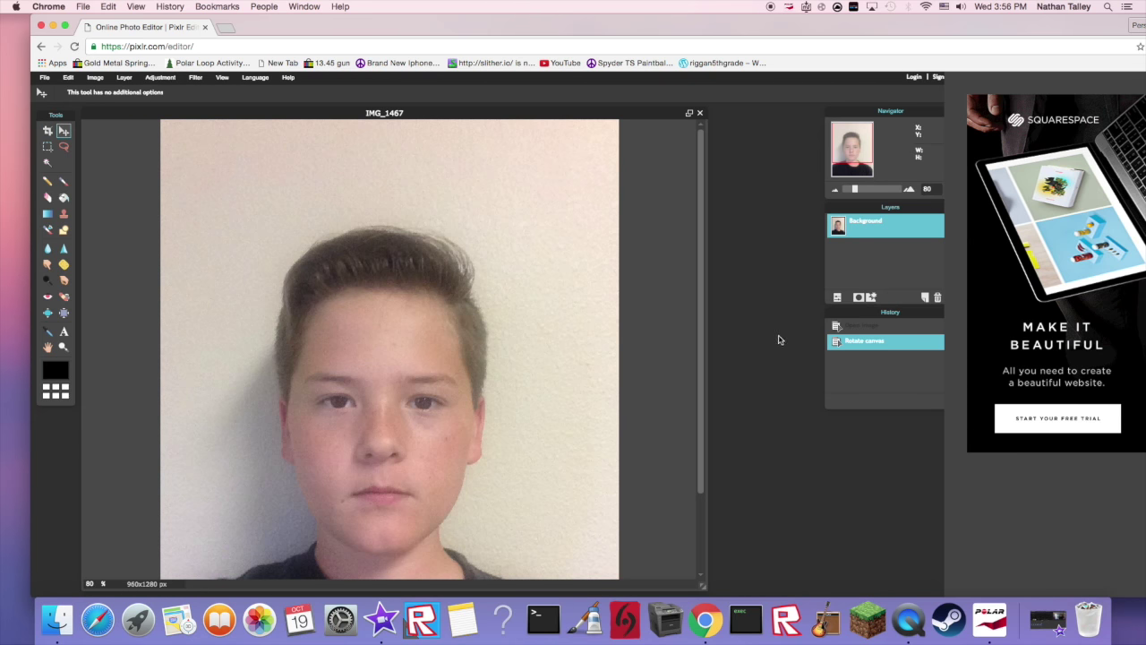
{"action": "left_click_drag", "start_coordinate": [550, 32], "coordinate": [519, 31]}
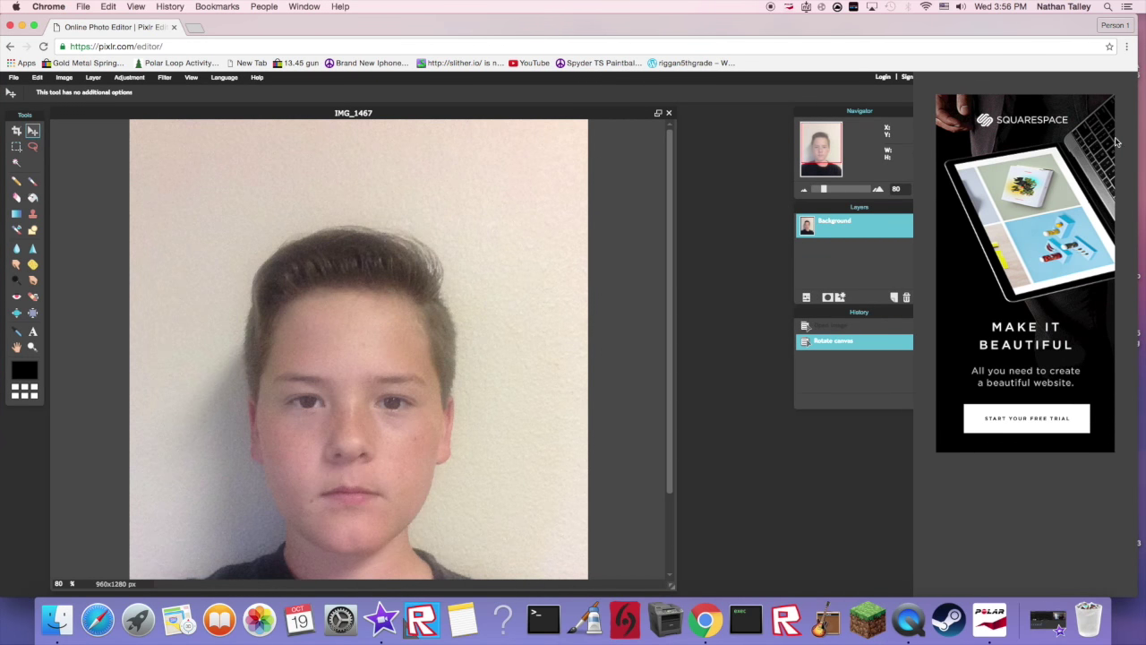
{"action": "left_click_drag", "start_coordinate": [1142, 140], "coordinate": [1145, 141]}
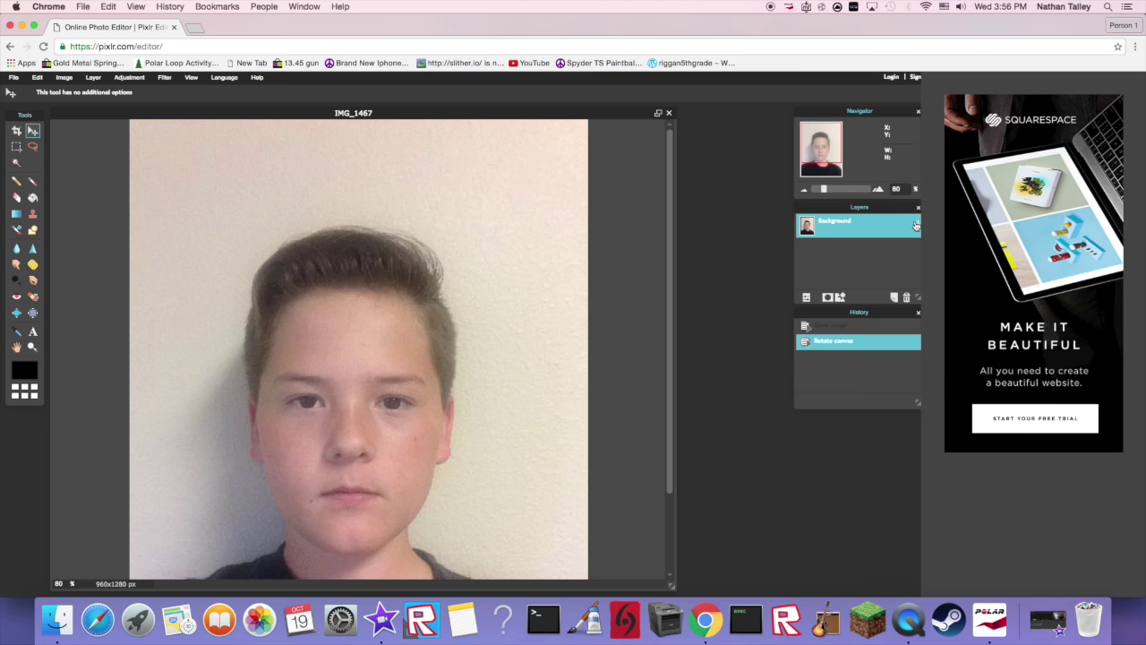
{"action": "right_click", "coordinate": [917, 225]}
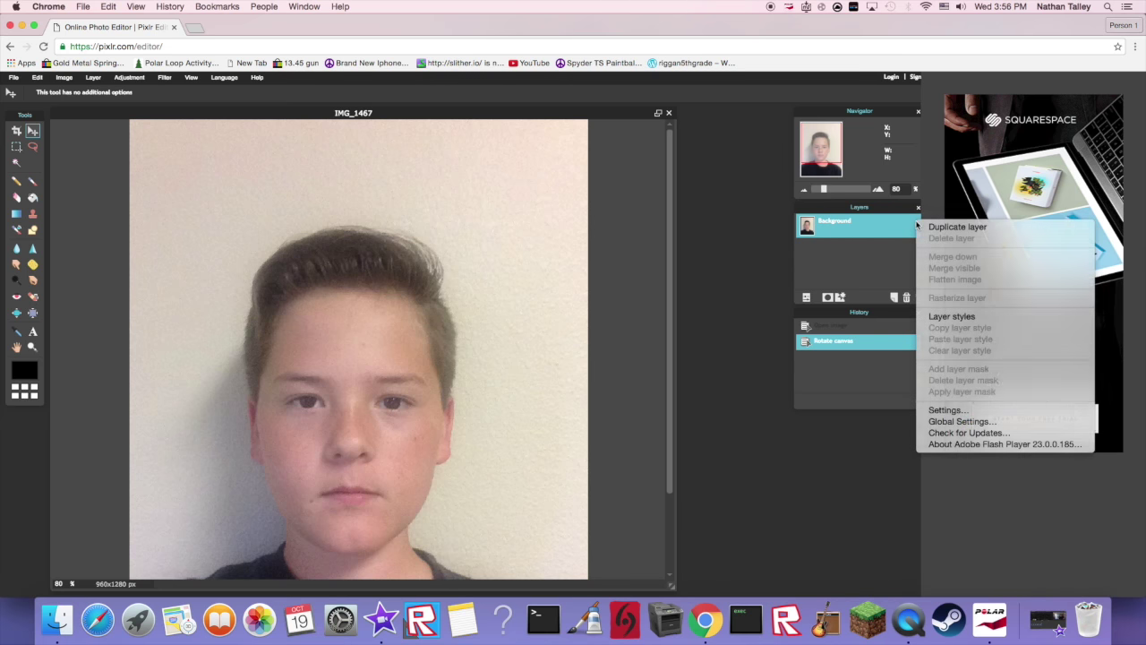
{"action": "left_click", "coordinate": [690, 350]}
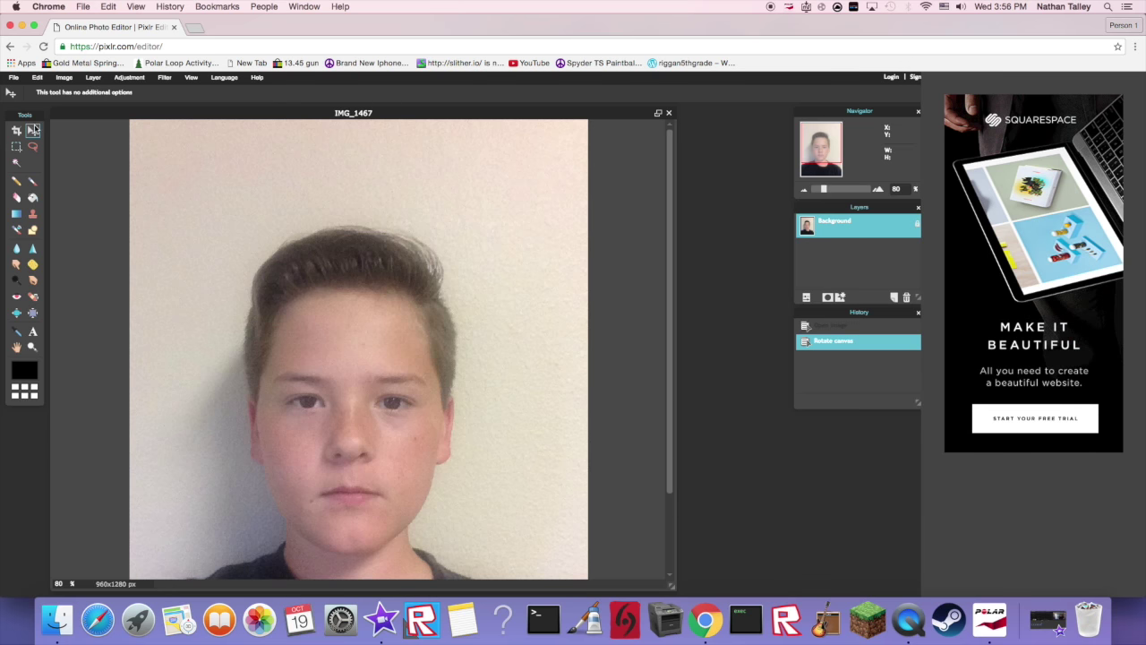
- Select the black shirt in the portrait with the Wand tool at tolerance 21
{"action": "scroll", "coordinate": [353, 338], "scroll_direction": "up", "scroll_amount": 2}
{"action": "scroll", "coordinate": [349, 358], "scroll_direction": "down", "scroll_amount": 6}
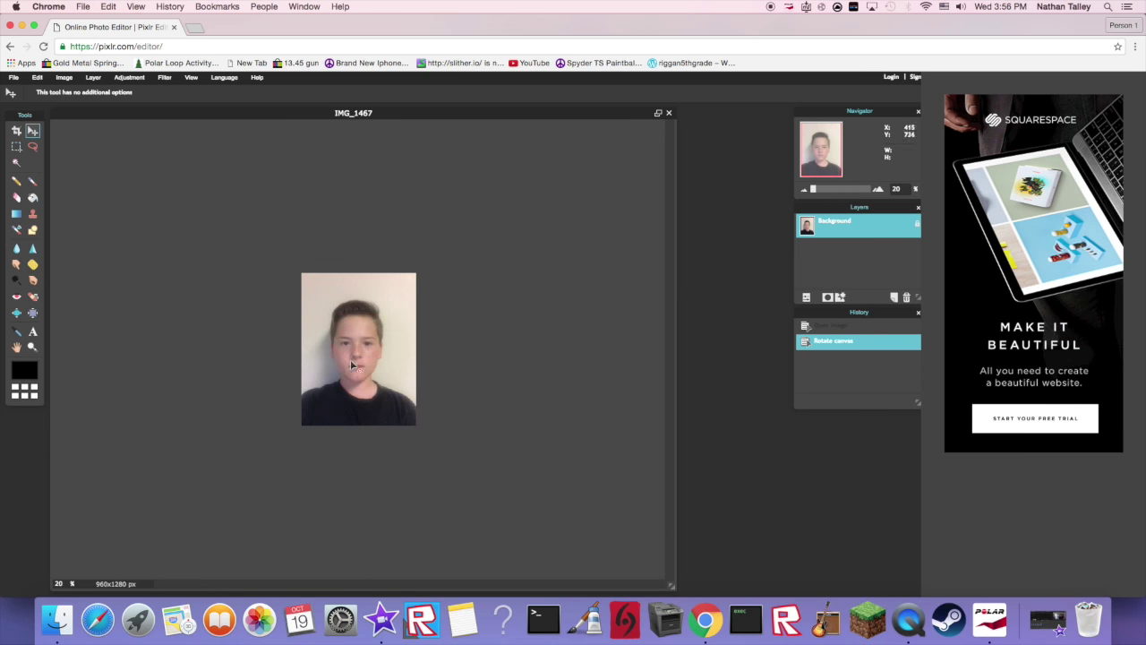
{"action": "scroll", "coordinate": [349, 359], "scroll_direction": "up", "scroll_amount": 2}
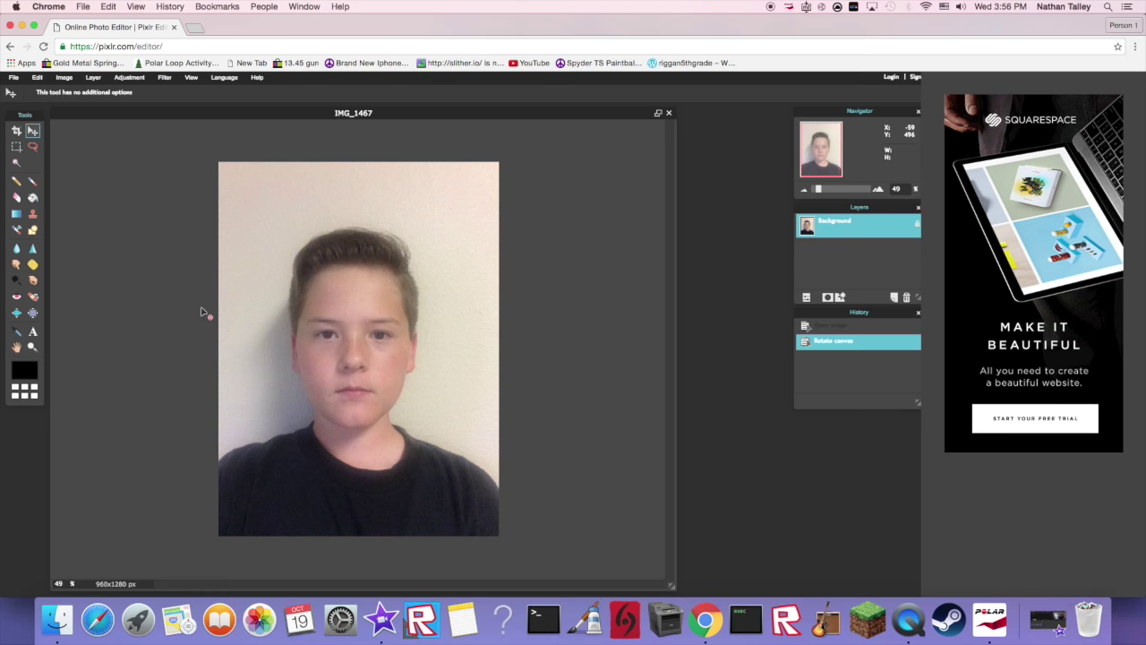
{"action": "left_click", "coordinate": [17, 162]}
{"action": "left_click", "coordinate": [283, 463]}
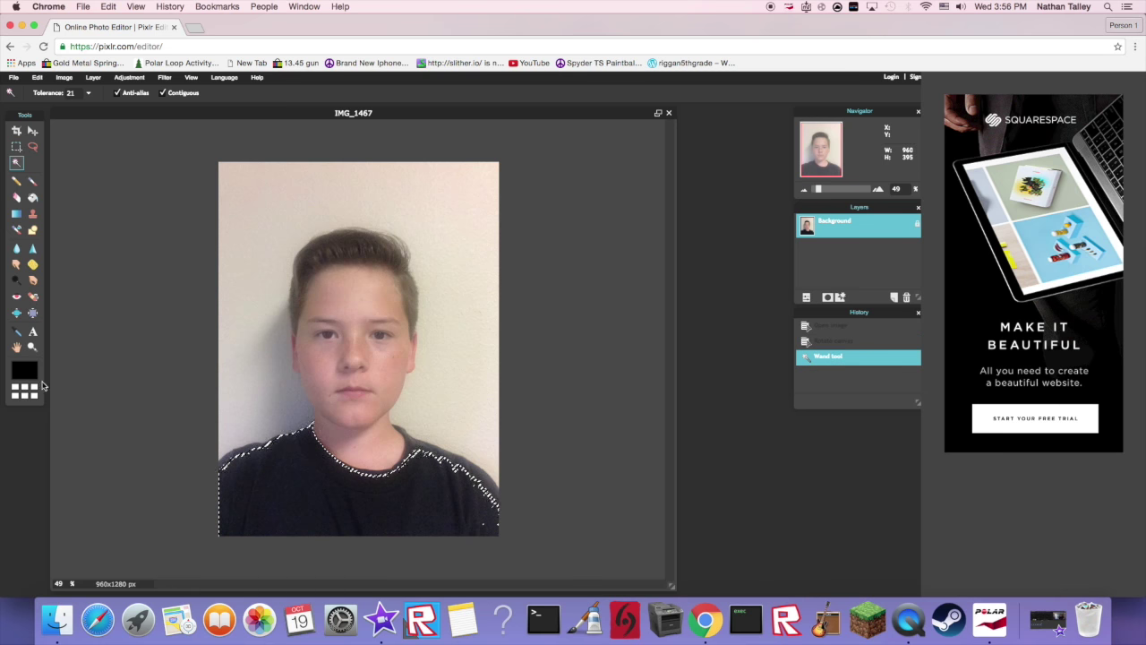
- Sample the dark shirt colour #14181f as the main colour and fill the selected shirt with it using the Paint bucket
{"action": "left_click", "coordinate": [32, 373]}
{"action": "left_click_drag", "start_coordinate": [394, 217], "coordinate": [631, 137]}
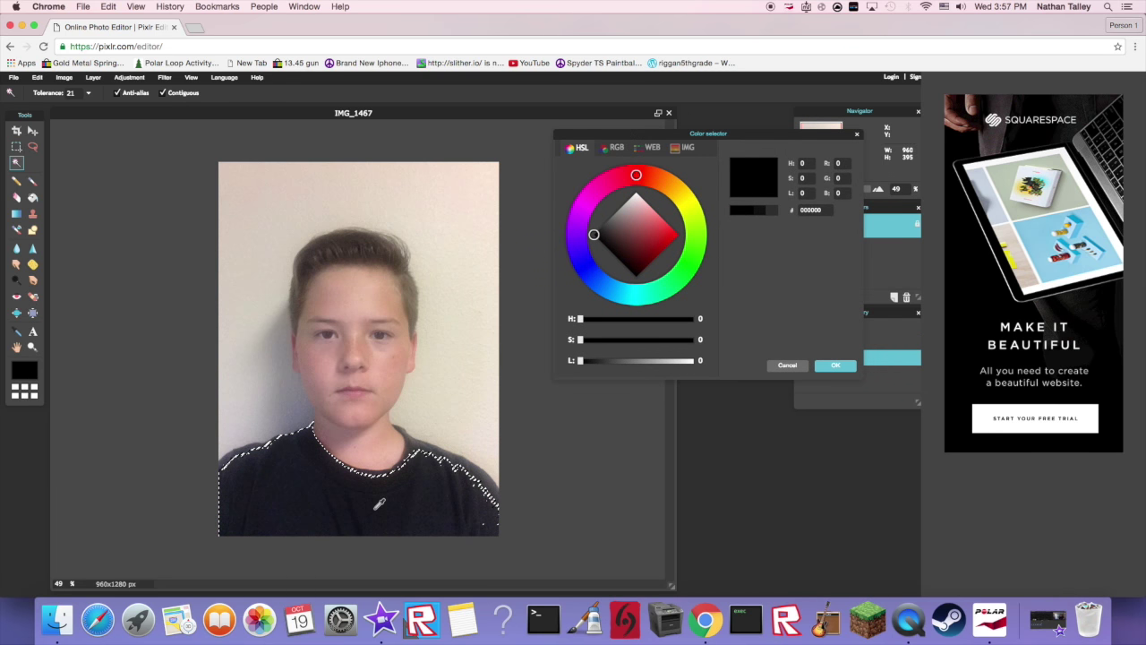
{"action": "left_click", "coordinate": [301, 493]}
{"action": "left_click", "coordinate": [299, 478]}
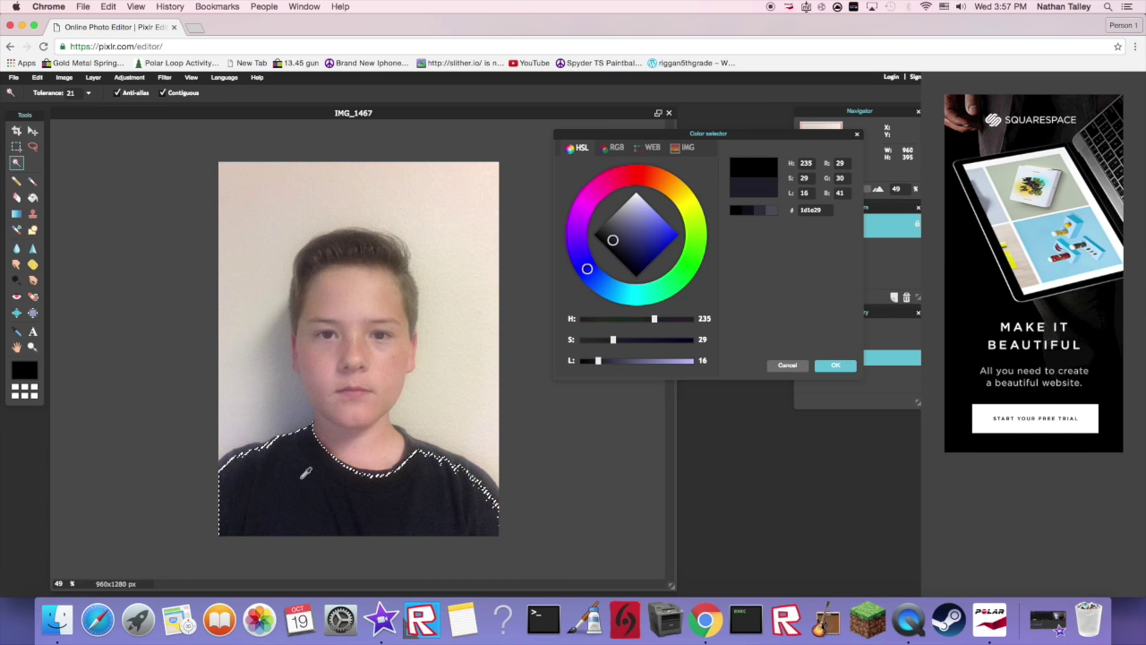
{"action": "left_click", "coordinate": [342, 508]}
{"action": "left_click", "coordinate": [372, 498]}
{"action": "left_click_drag", "start_coordinate": [324, 504], "coordinate": [495, 480]}
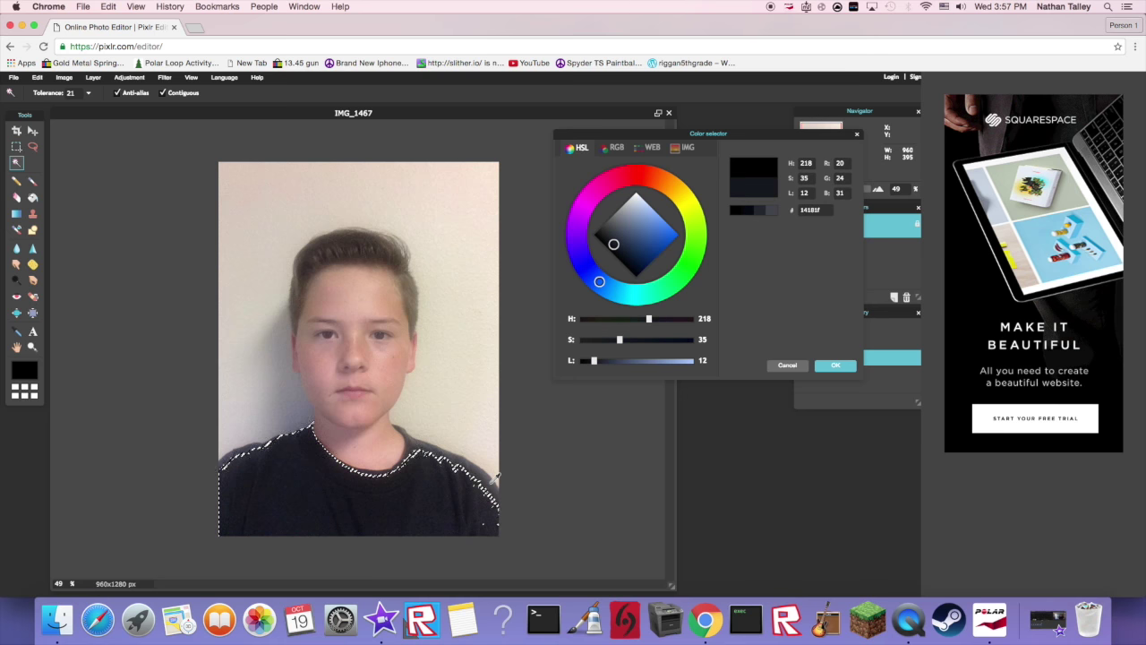
{"action": "left_click", "coordinate": [836, 365]}
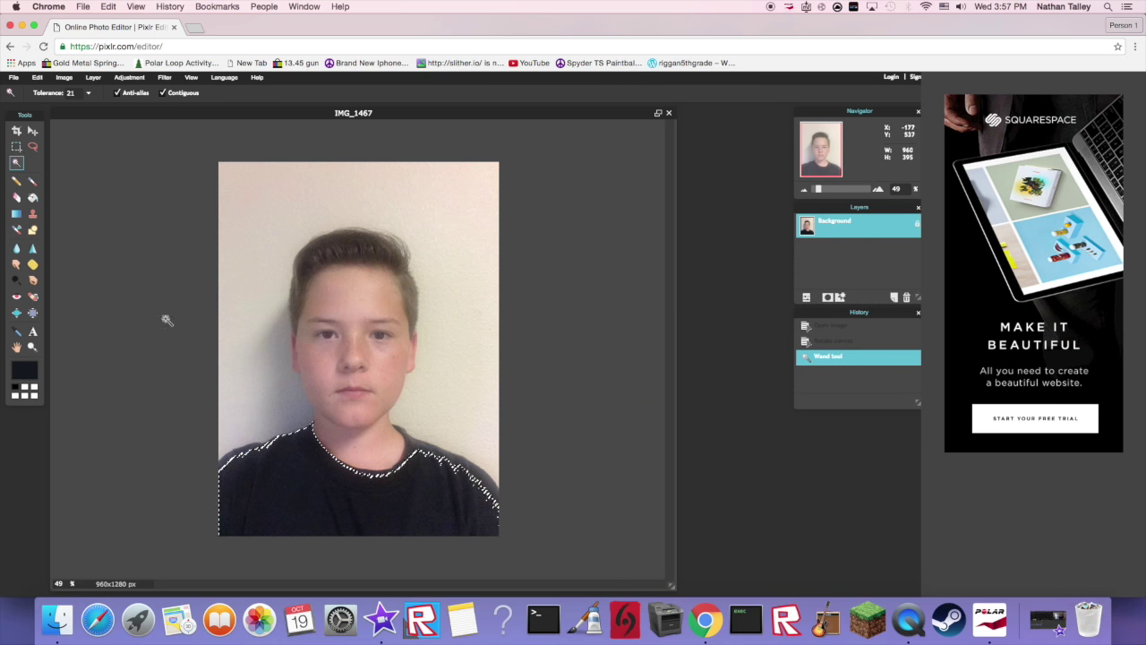
{"action": "left_click", "coordinate": [34, 198]}
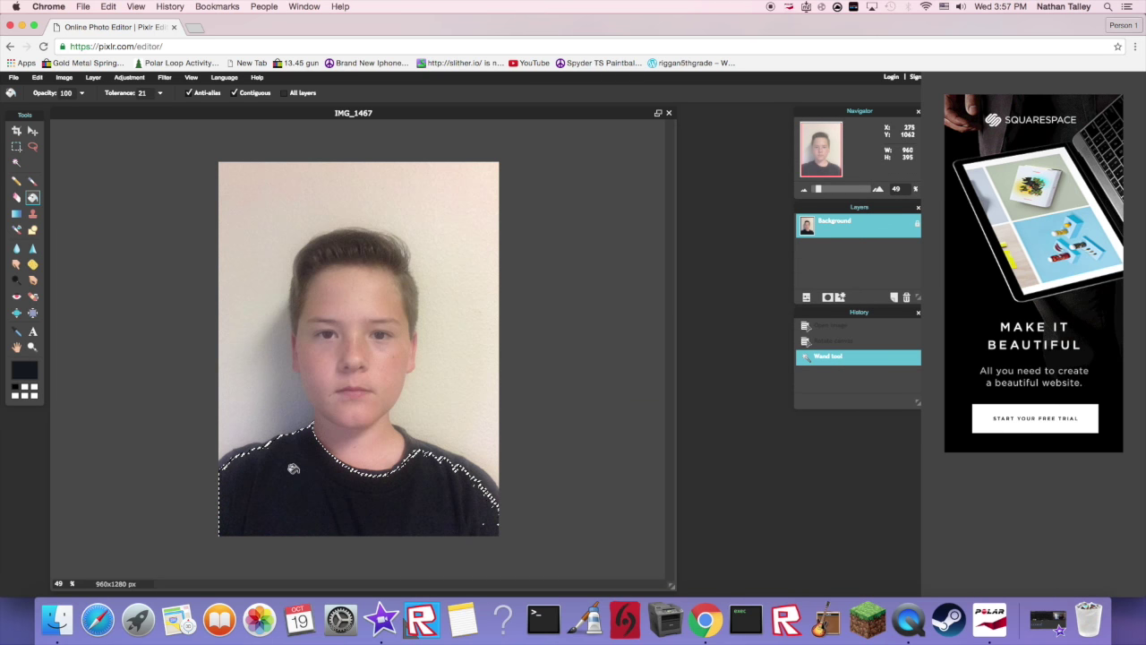
{"action": "left_click", "coordinate": [293, 471]}
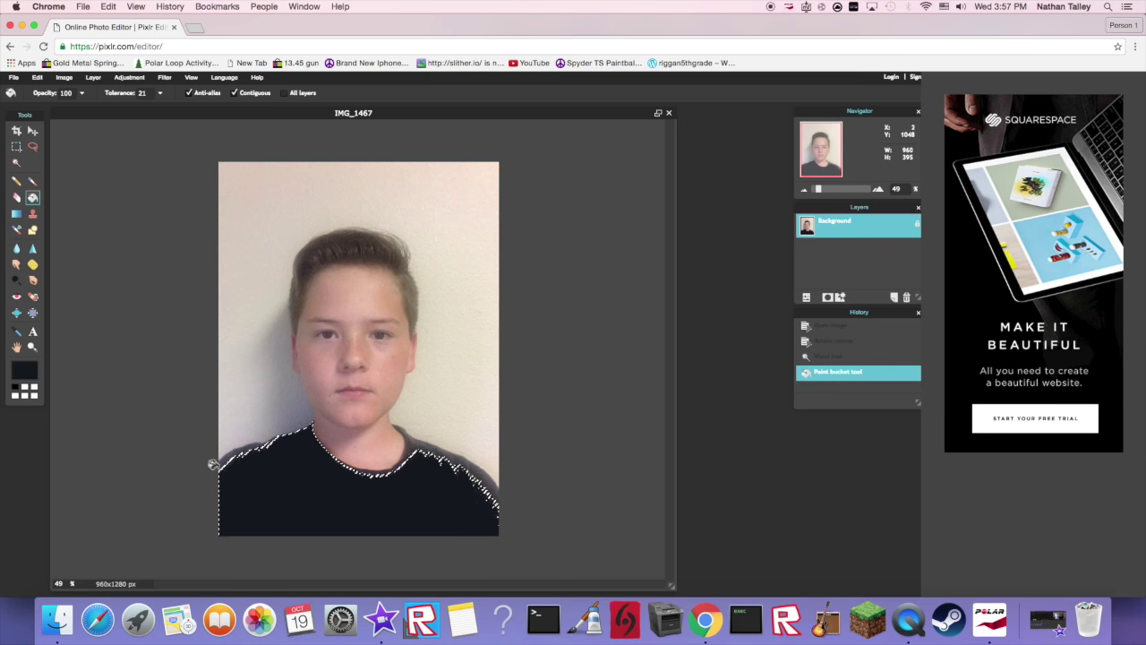
- Brush the dark colour along the front edge of the shirt collar inside the selection, with brush size 50
{"action": "scroll", "coordinate": [213, 465], "scroll_direction": "down", "scroll_amount": 2}
{"action": "scroll", "coordinate": [213, 465], "scroll_direction": "up", "scroll_amount": 8}
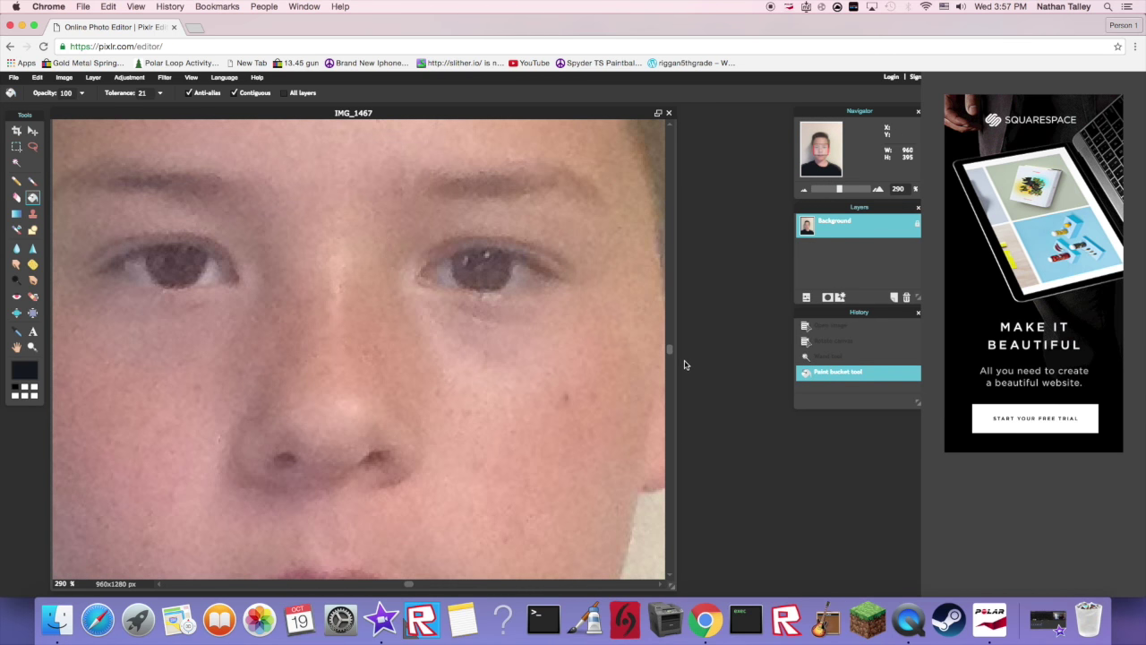
{"action": "left_click_drag", "start_coordinate": [670, 350], "coordinate": [686, 550]}
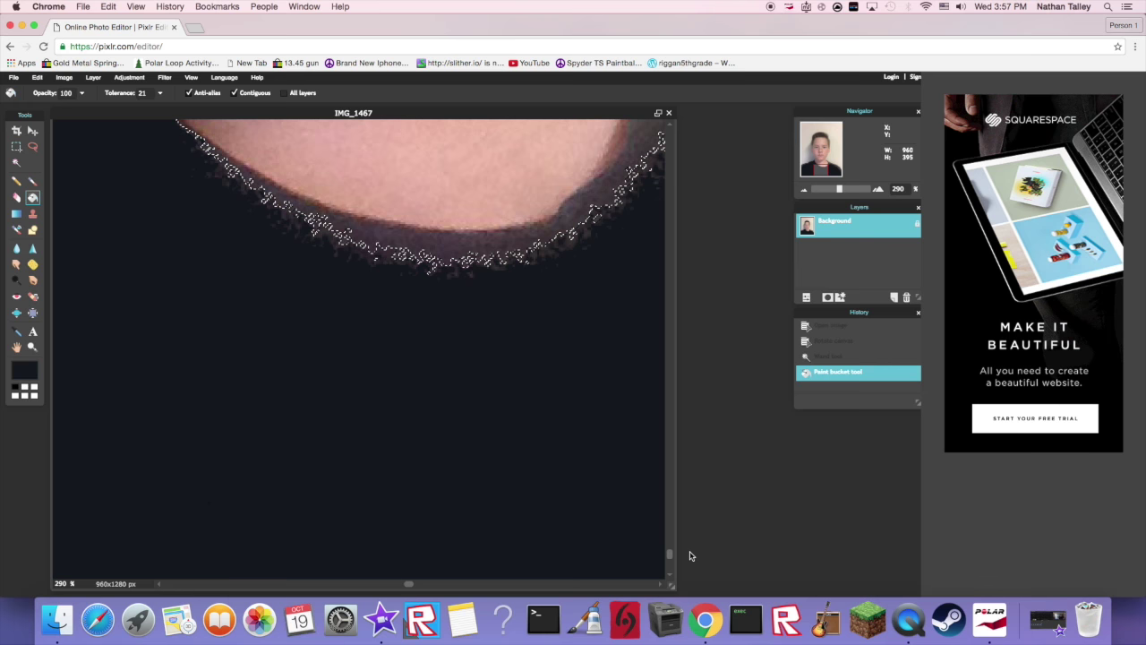
{"action": "left_click", "coordinate": [32, 180]}
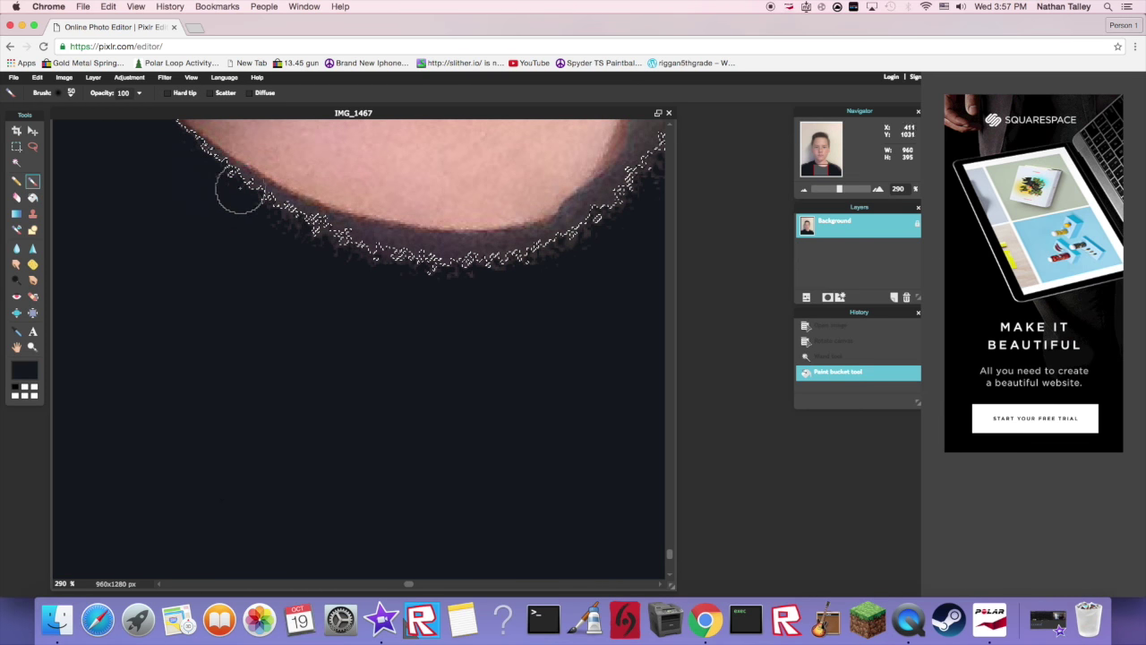
{"action": "left_click", "coordinate": [295, 213]}
{"action": "mouse_move", "coordinate": [301, 224]}
{"action": "left_mouse_down"}
{"action": "mouse_move", "coordinate": [469, 280]}
{"action": "mouse_move", "coordinate": [359, 269]}
{"action": "mouse_move", "coordinate": [545, 267]}
{"action": "left_mouse_up"}
{"action": "left_click_drag", "start_coordinate": [548, 260], "coordinate": [532, 276]}
- Clear the shirt selection with the Wand tool
{"action": "scroll", "coordinate": [532, 277], "scroll_direction": "down", "scroll_amount": 5}
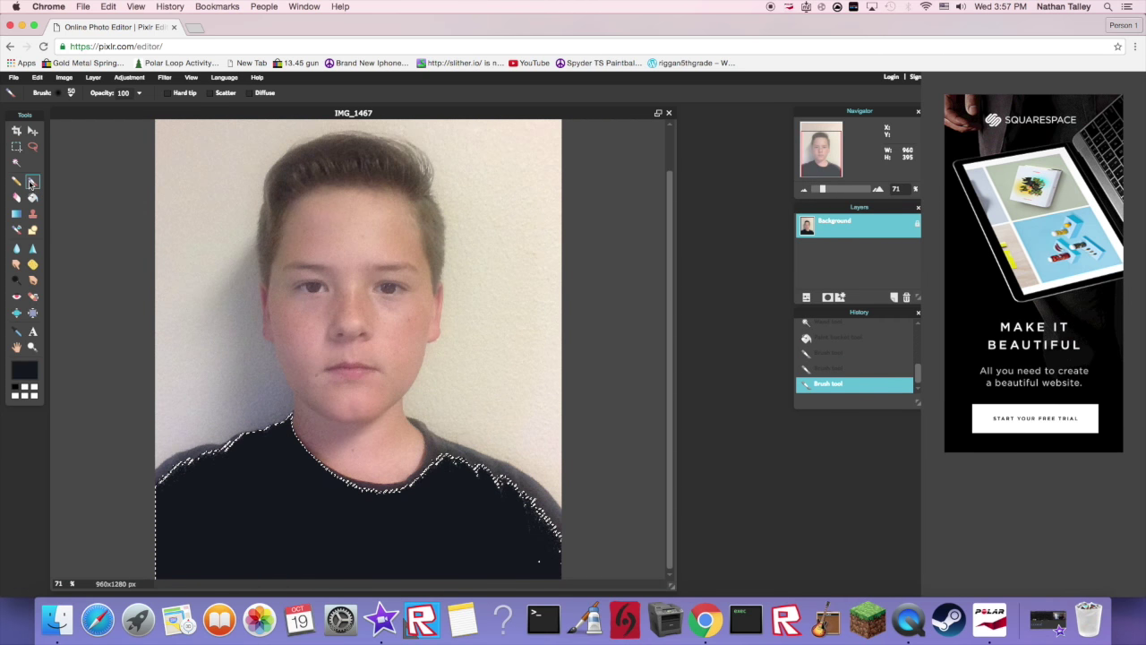
{"action": "key", "text": "w"}
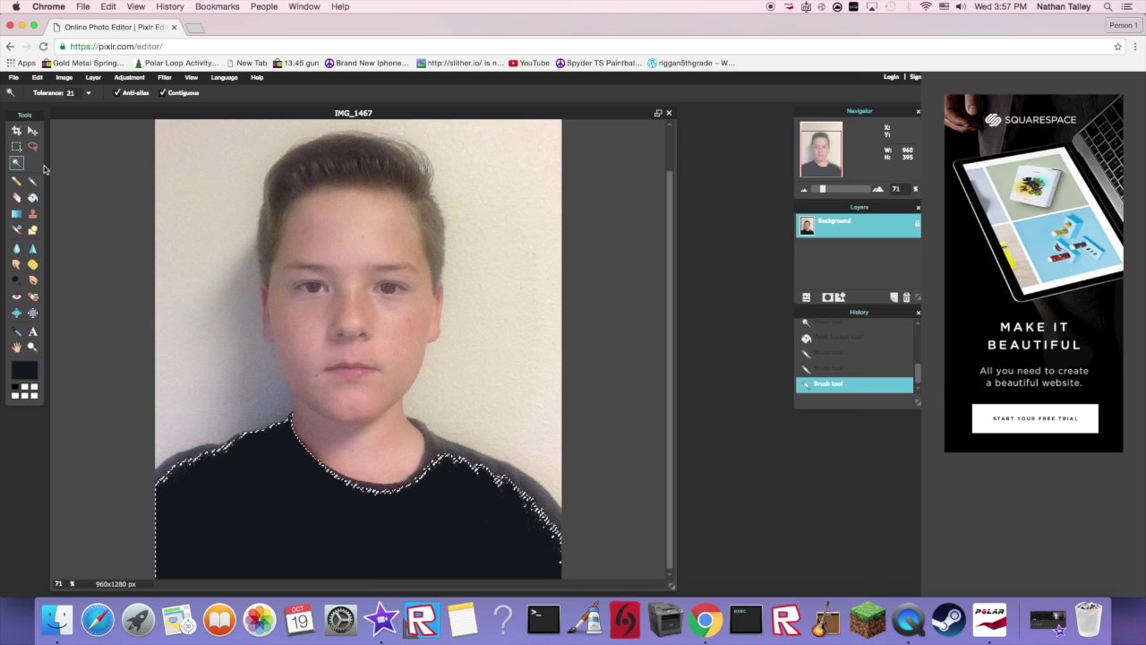
{"action": "left_click", "coordinate": [630, 235]}
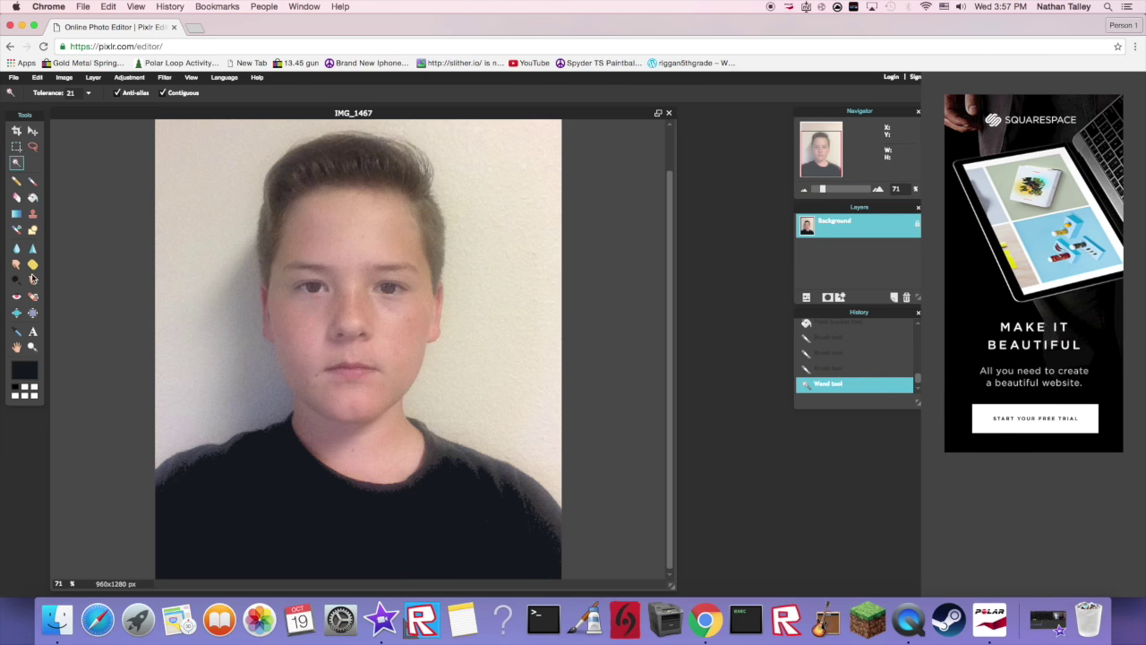
- Brush the dark colour over the collar and both shoulder edges of the shirt at brush size 50
{"action": "left_click", "coordinate": [33, 183]}
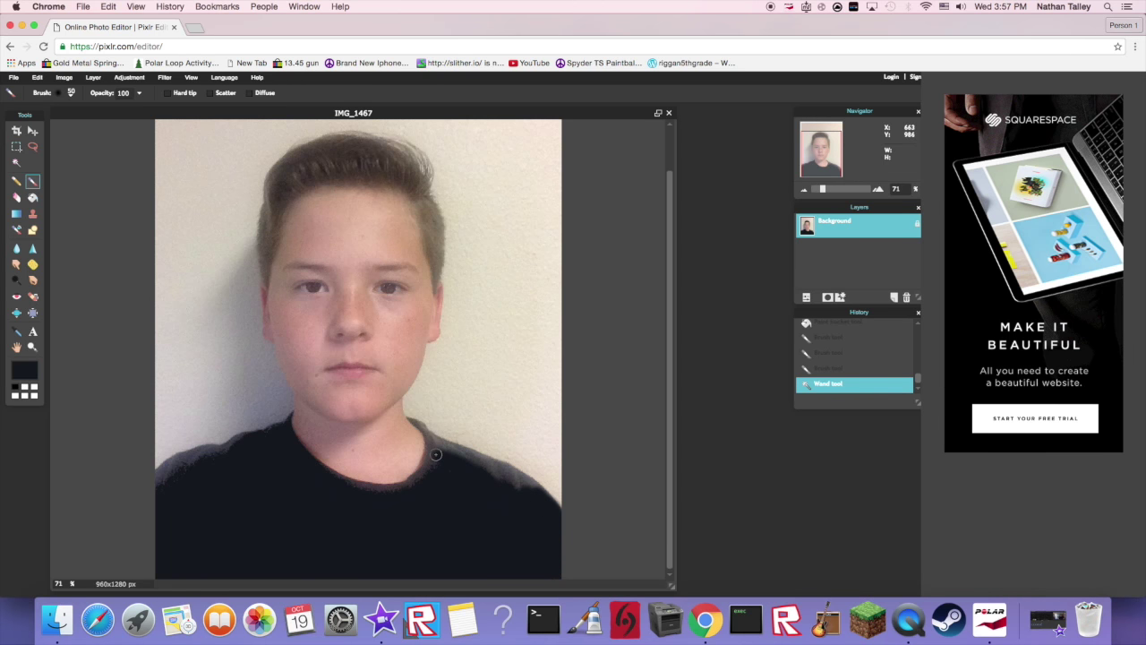
{"action": "mouse_move", "coordinate": [424, 465]}
{"action": "left_mouse_down"}
{"action": "mouse_move", "coordinate": [350, 484]}
{"action": "mouse_move", "coordinate": [412, 495]}
{"action": "mouse_move", "coordinate": [431, 441]}
{"action": "mouse_move", "coordinate": [507, 480]}
{"action": "left_mouse_up"}
{"action": "mouse_move", "coordinate": [157, 482]}
{"action": "left_mouse_down"}
{"action": "mouse_move", "coordinate": [188, 457]}
{"action": "mouse_move", "coordinate": [196, 466]}
{"action": "mouse_move", "coordinate": [278, 430]}
{"action": "left_mouse_up"}
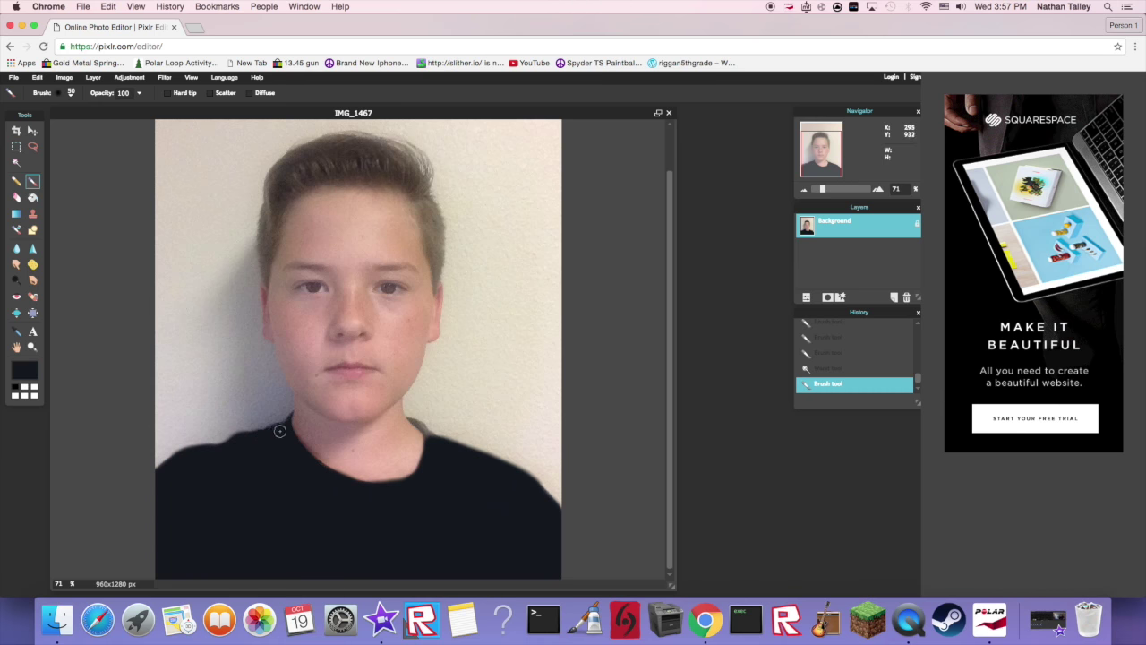
- Paint the remaining grey strip of collar beside the neck with the dark colour, using brush size 15
{"action": "left_click_drag", "start_coordinate": [670, 349], "coordinate": [683, 451]}
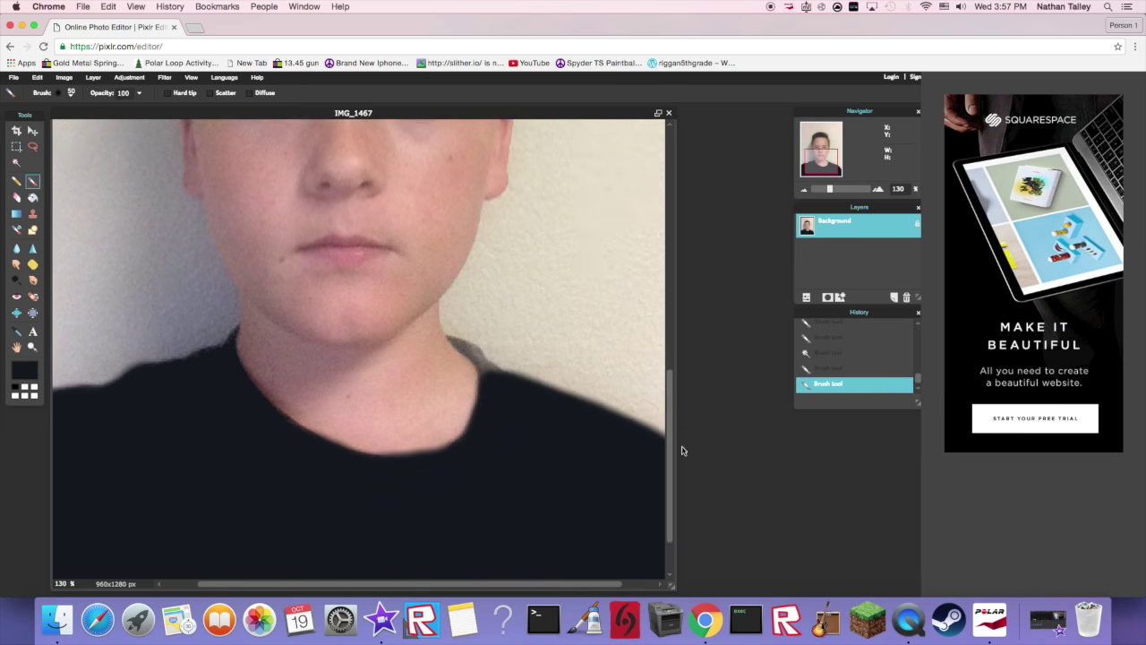
{"action": "scroll", "coordinate": [627, 430], "scroll_direction": "down", "scroll_amount": 2}
{"action": "left_click_drag", "start_coordinate": [493, 320], "coordinate": [451, 286]}
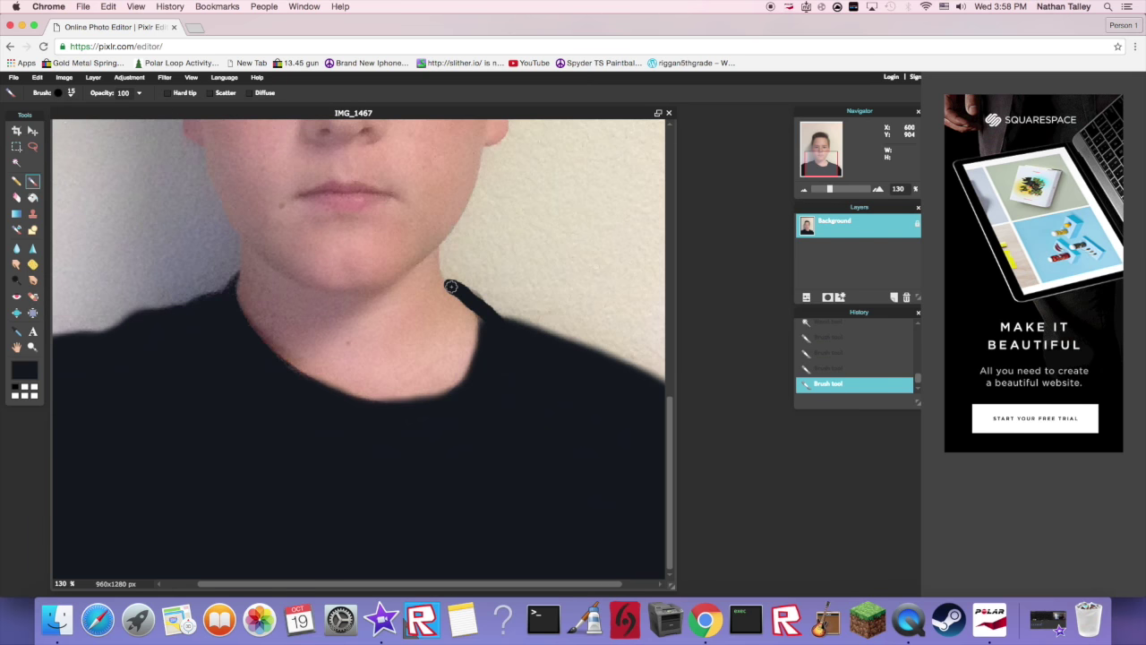
- Touch up the thin shirt collar edge and its tip beside the neck with the dark colour, using brush size 5
{"action": "left_click", "coordinate": [64, 92]}
{"action": "left_click", "coordinate": [83, 122]}
{"action": "left_click", "coordinate": [215, 382]}
{"action": "left_click_drag", "start_coordinate": [238, 270], "coordinate": [233, 279]}
{"action": "scroll", "coordinate": [238, 384], "scroll_direction": "down", "scroll_amount": 6}
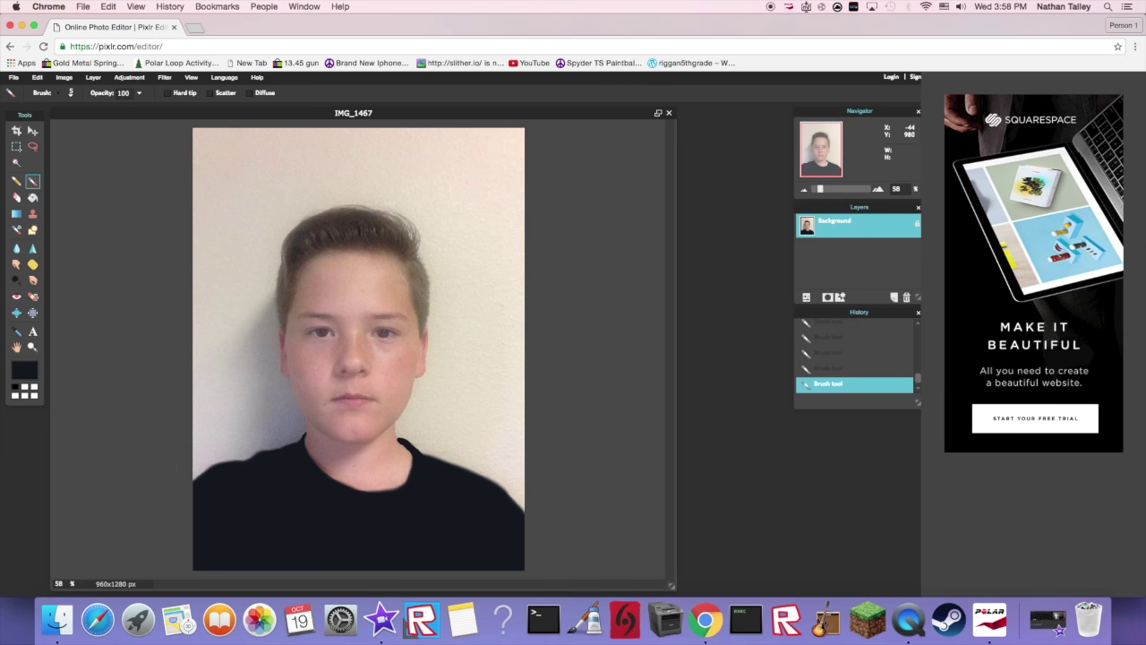
- Select the wall behind the head with the Wand tool at tolerance 21, adding the unselected wall area on the other side
{"action": "left_click", "coordinate": [16, 163]}
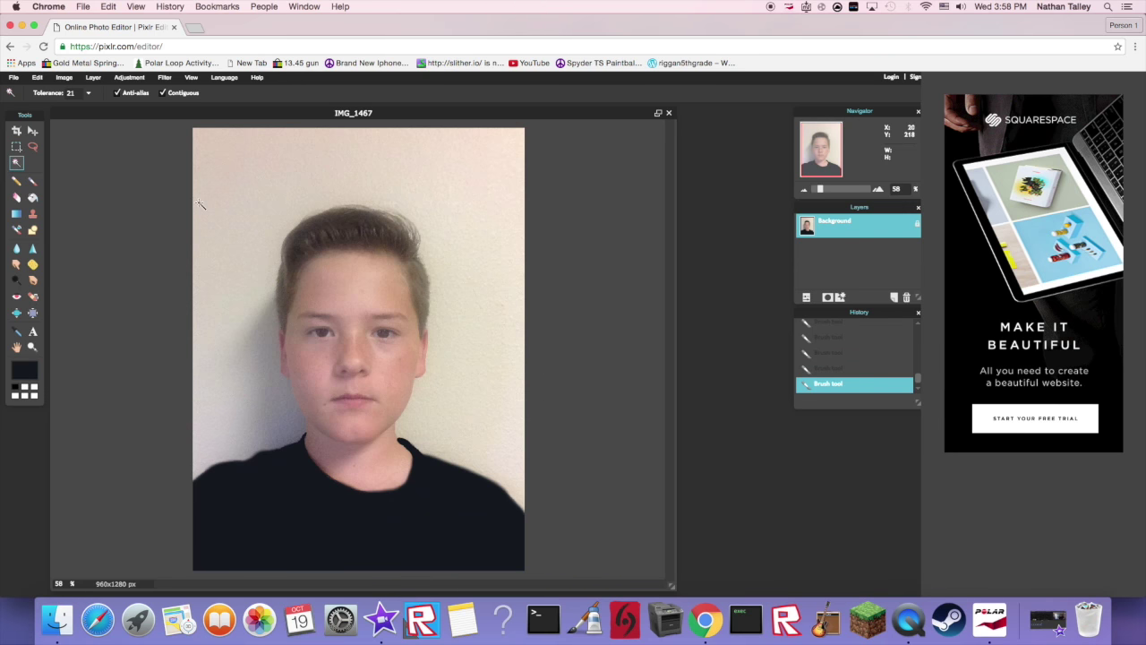
{"action": "left_click", "coordinate": [238, 179]}
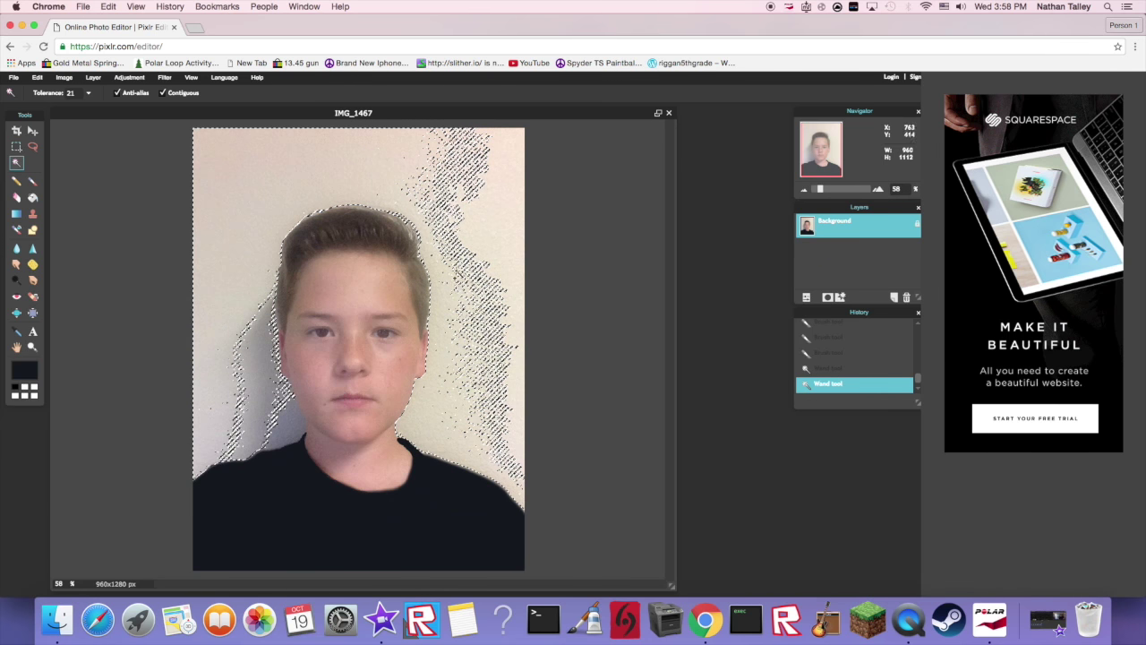
{"action": "left_click", "coordinate": [488, 226], "text": "shift"}
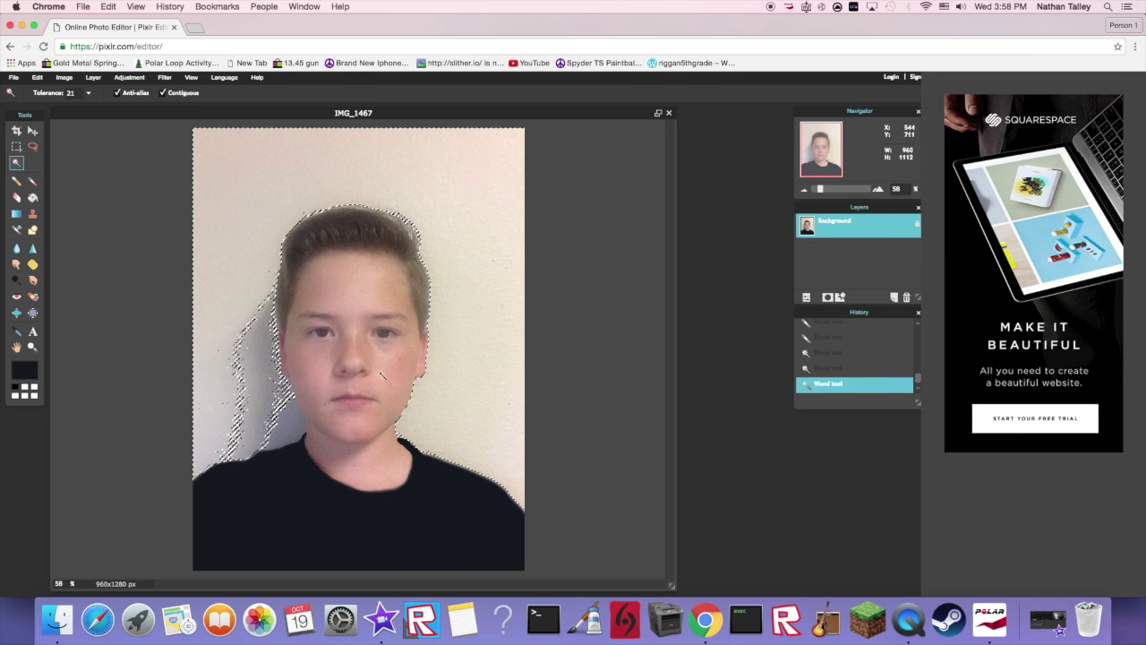
- Set the foreground colour to a light beige sampled from the wall above the head
{"action": "left_click", "coordinate": [23, 369]}
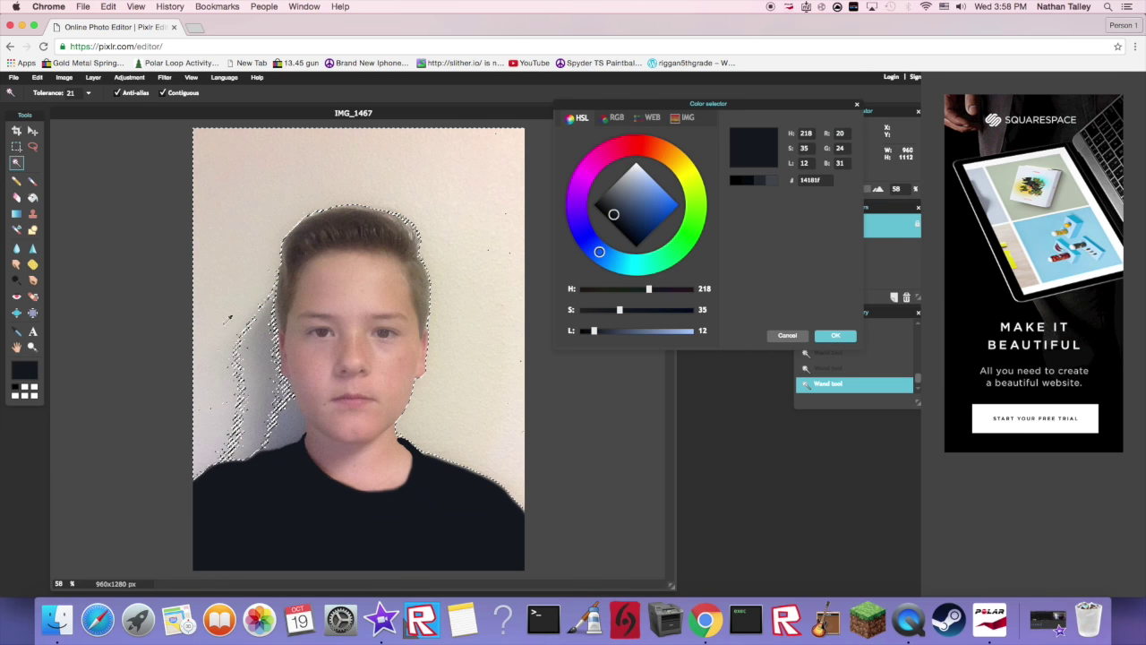
{"action": "left_click_drag", "start_coordinate": [713, 136], "coordinate": [749, 132]}
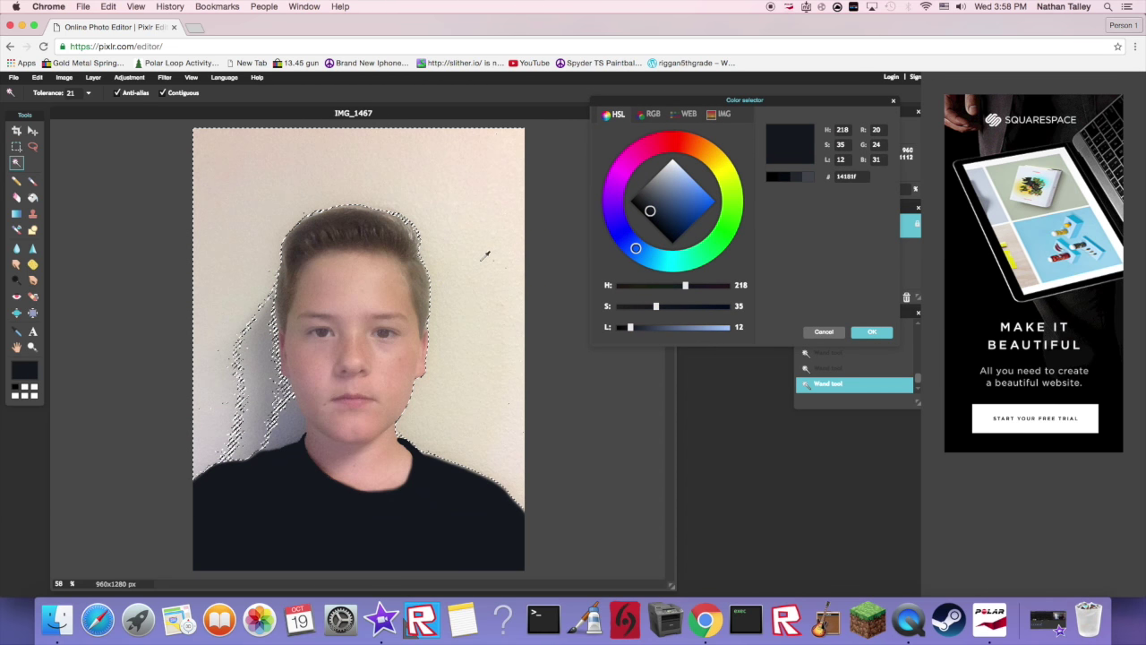
{"action": "left_click", "coordinate": [243, 179]}
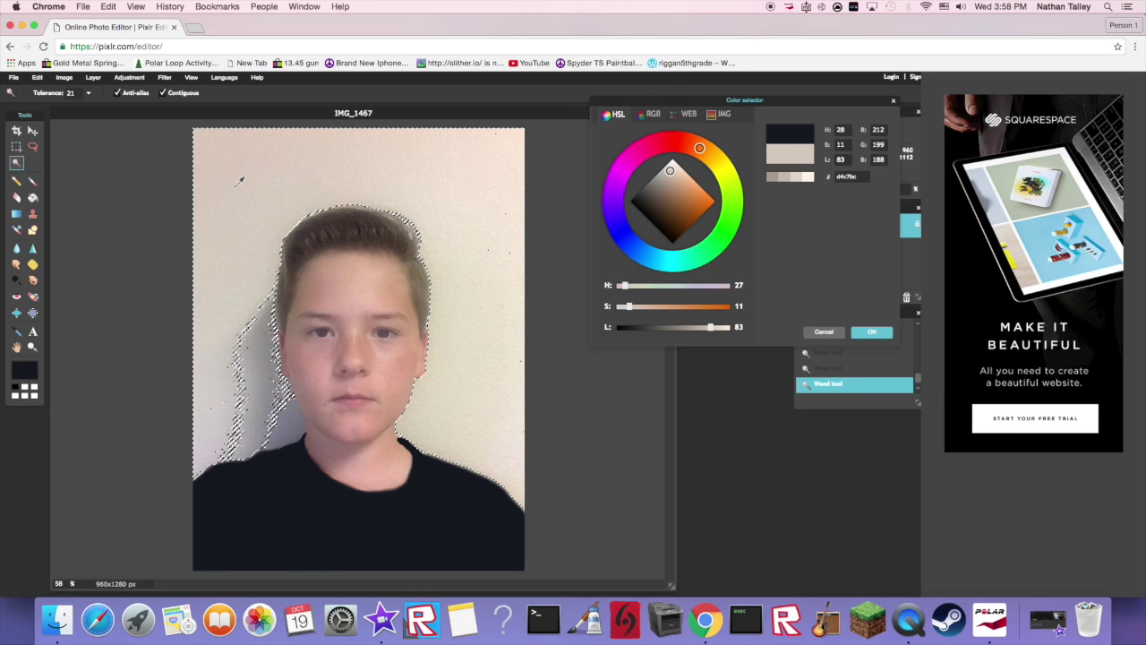
{"action": "left_click", "coordinate": [370, 161]}
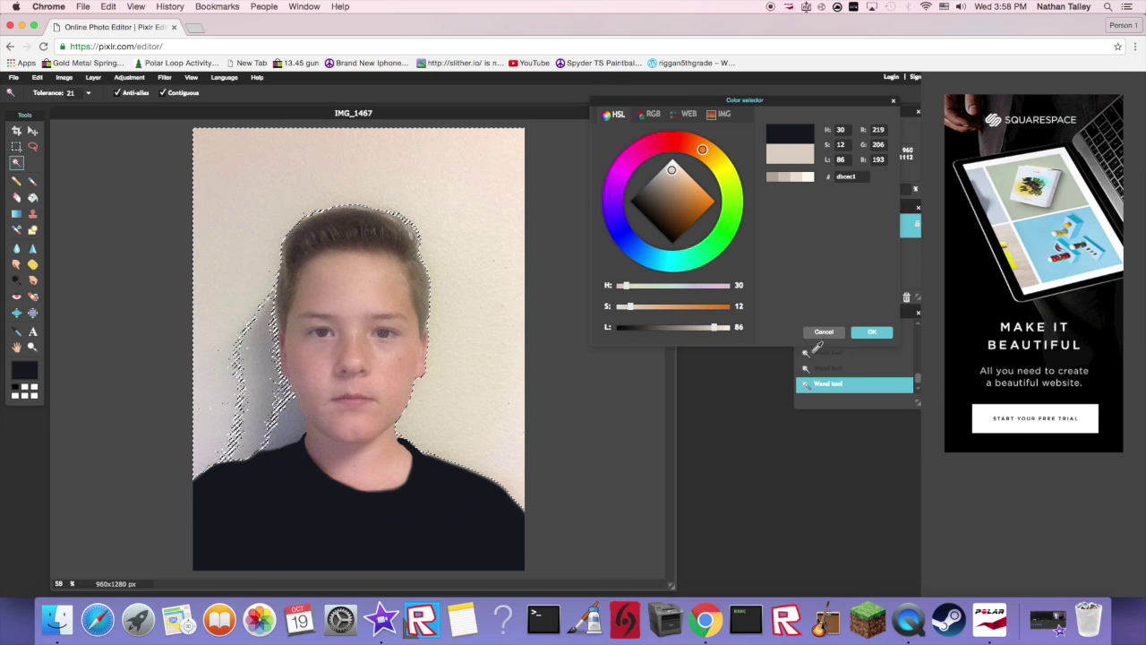
{"action": "left_click", "coordinate": [872, 332]}
- Fill the selected wall, including the shadowed part, with the beige using the Paint bucket, and clear the selection
{"action": "left_click", "coordinate": [32, 197]}
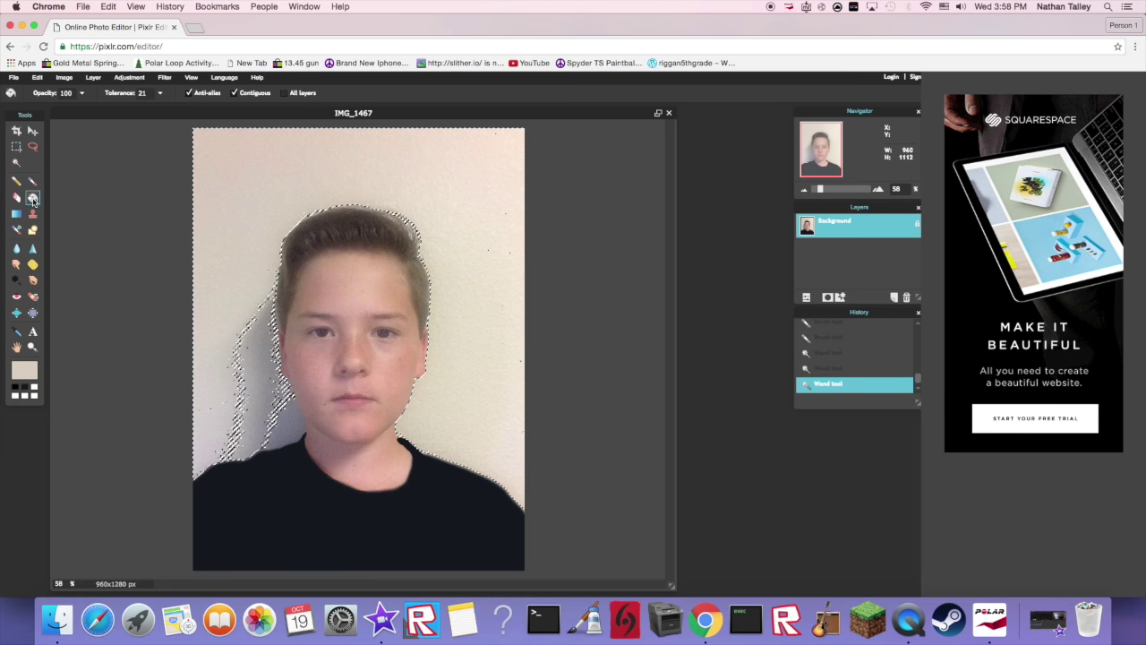
{"action": "left_click", "coordinate": [258, 176]}
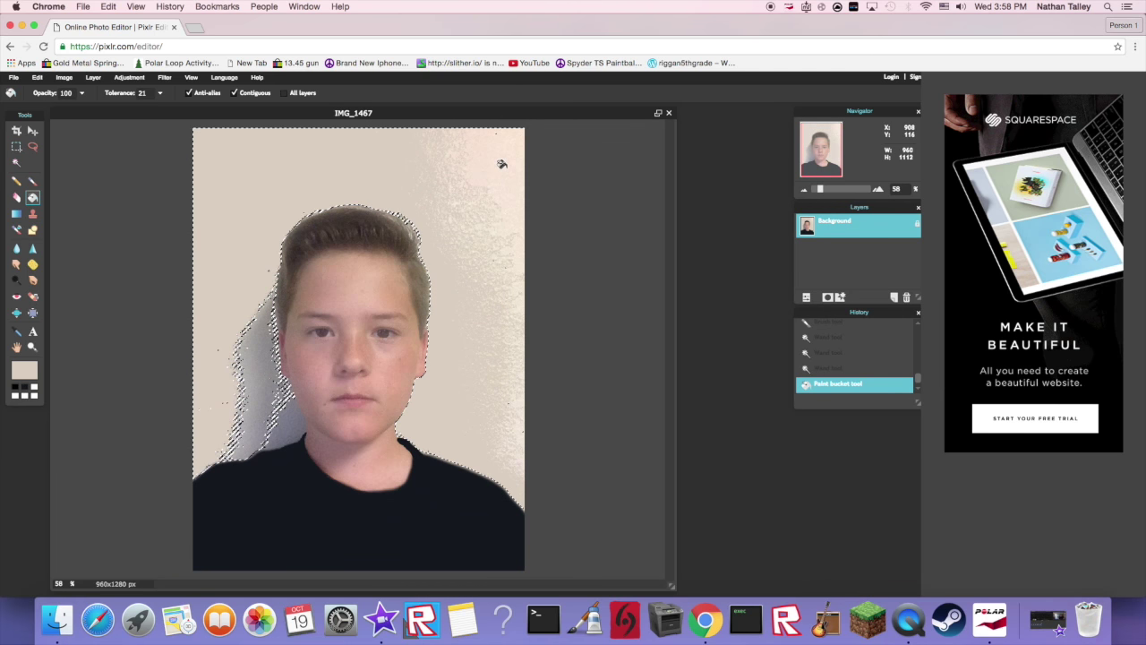
{"action": "left_click", "coordinate": [459, 185]}
{"action": "left_click", "coordinate": [245, 351]}
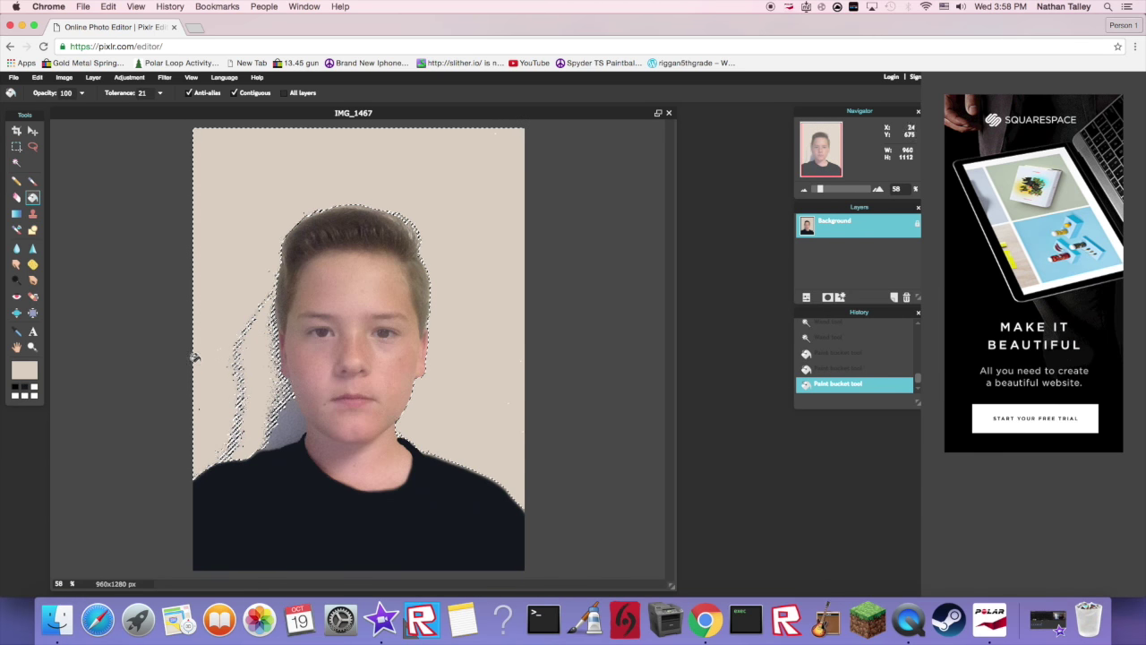
{"action": "left_click", "coordinate": [16, 162]}
{"action": "left_click", "coordinate": [134, 210]}
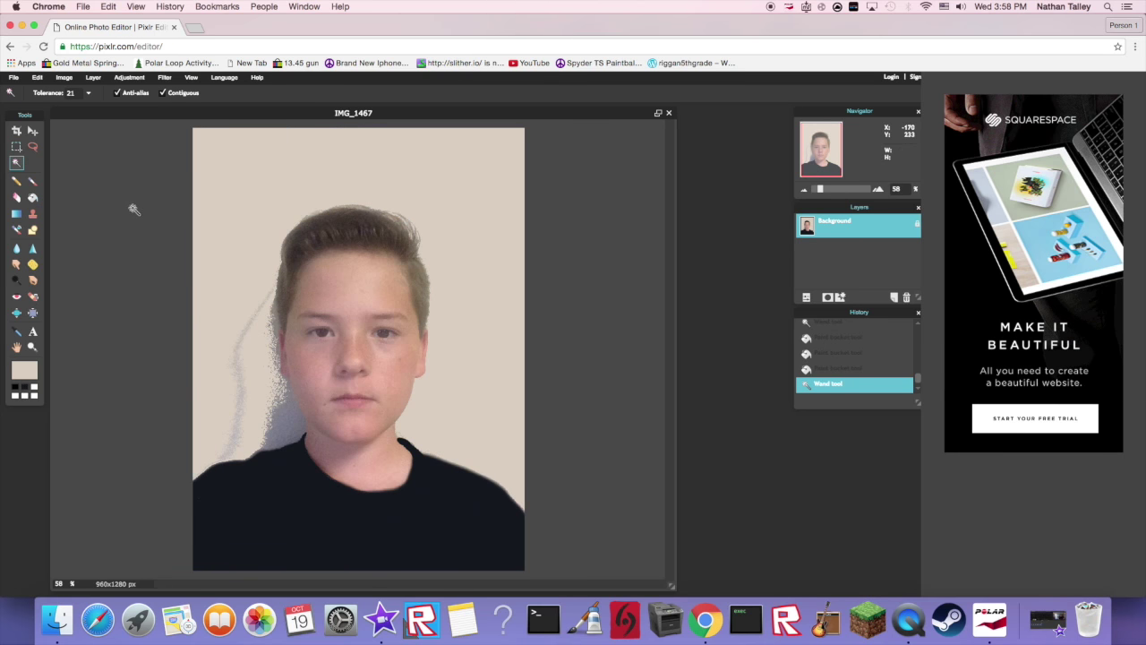
- Brush beige over the leftover grey shadow streaks beside the hair and cheek, using brush size 20
{"action": "left_click", "coordinate": [31, 186]}
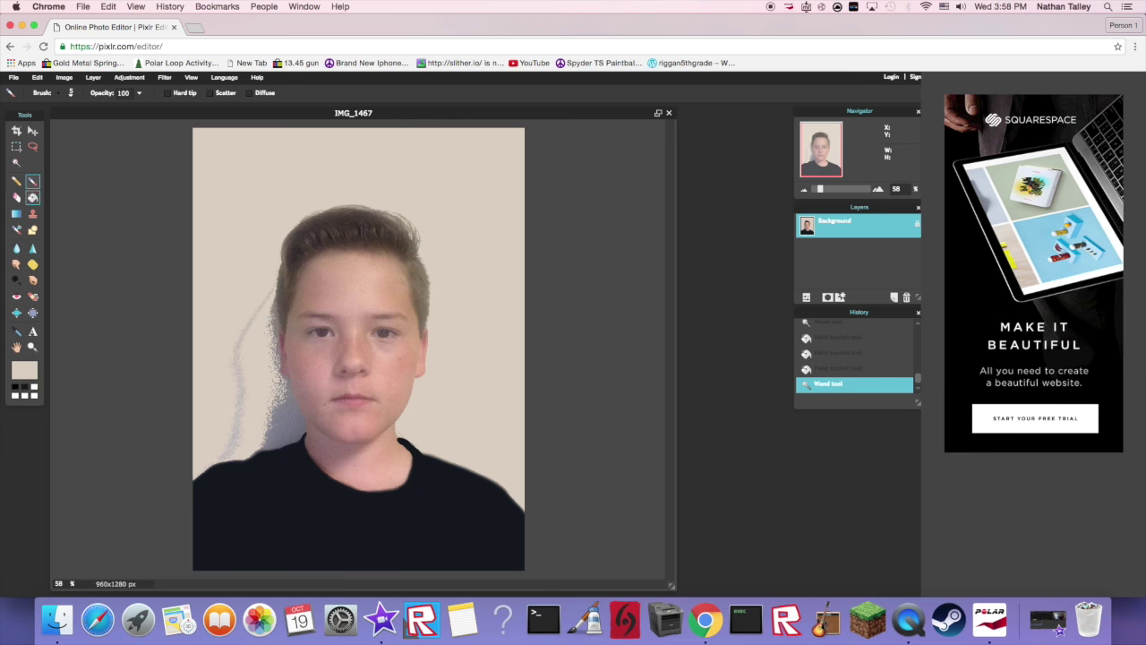
{"action": "left_click", "coordinate": [65, 95]}
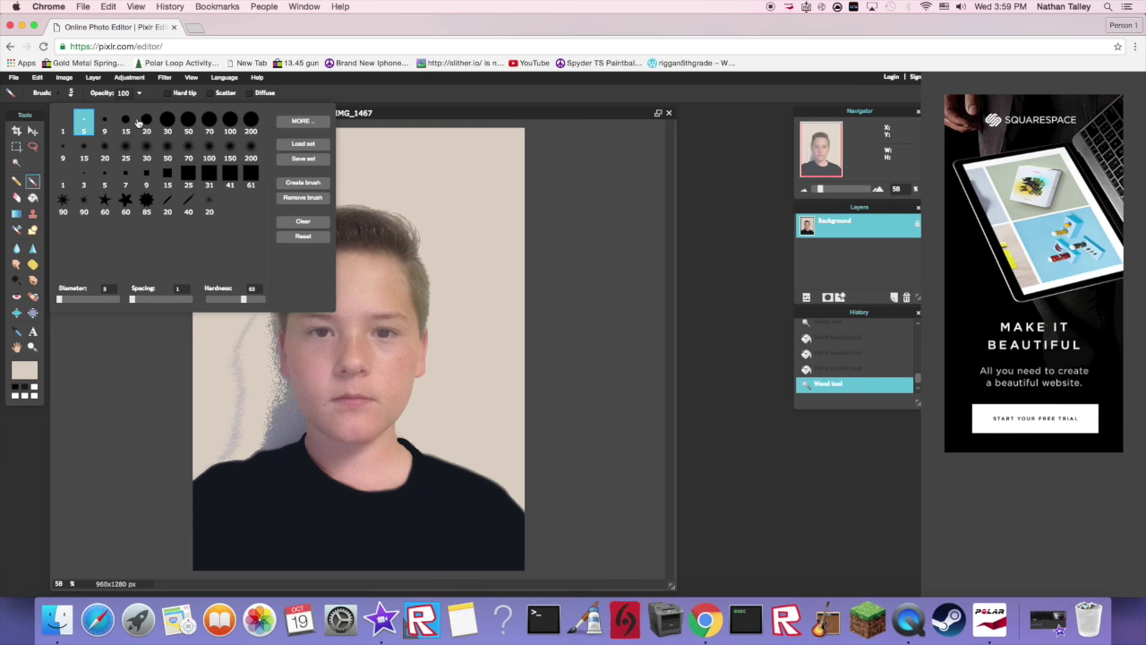
{"action": "left_click", "coordinate": [157, 124]}
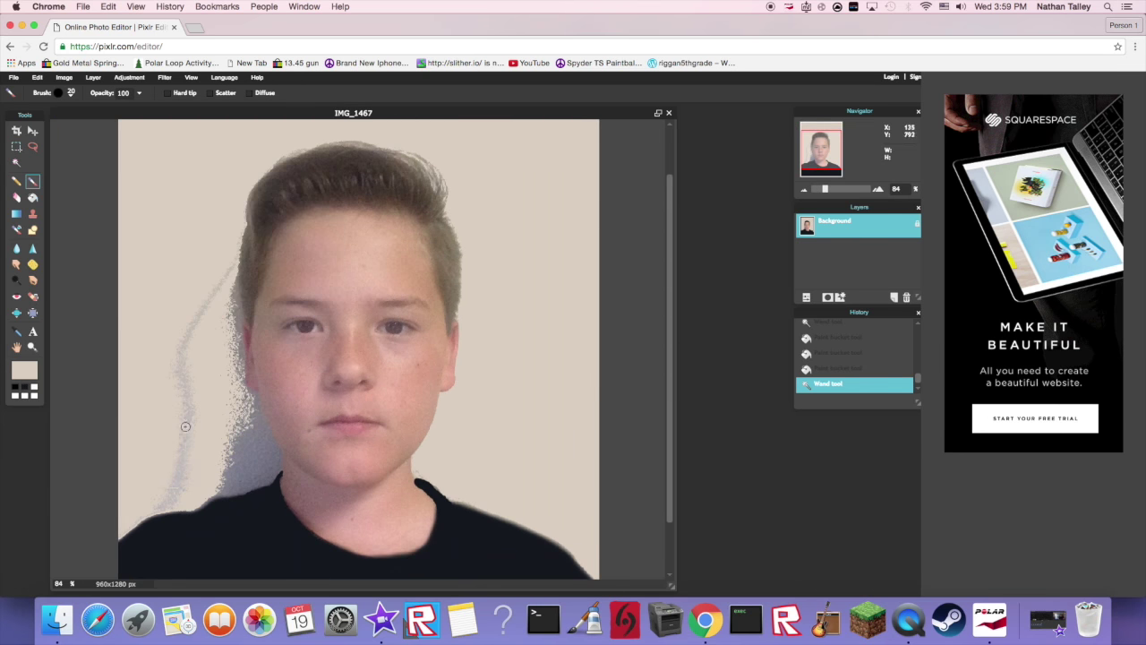
{"action": "mouse_move", "coordinate": [208, 499]}
{"action": "left_mouse_down"}
{"action": "mouse_move", "coordinate": [142, 509]}
{"action": "mouse_move", "coordinate": [188, 496]}
{"action": "mouse_move", "coordinate": [196, 426]}
{"action": "left_mouse_up"}
{"action": "mouse_move", "coordinate": [186, 376]}
{"action": "left_mouse_down"}
{"action": "mouse_move", "coordinate": [228, 268]}
{"action": "mouse_move", "coordinate": [252, 394]}
{"action": "mouse_move", "coordinate": [228, 291]}
{"action": "left_mouse_up"}
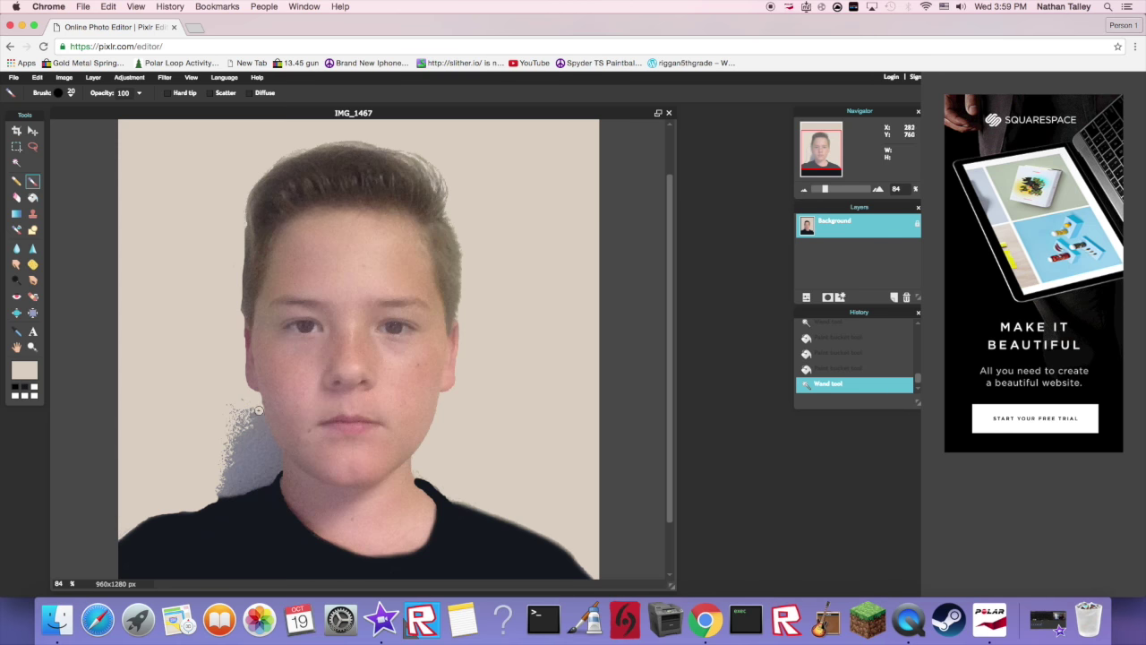
{"action": "mouse_move", "coordinate": [259, 410]}
{"action": "left_mouse_down"}
{"action": "mouse_move", "coordinate": [276, 473]}
{"action": "mouse_move", "coordinate": [255, 421]}
{"action": "mouse_move", "coordinate": [232, 475]}
{"action": "mouse_move", "coordinate": [228, 423]}
{"action": "left_mouse_up"}
- Paint the rest of the wall shadow and the edges beside the neck and shoulder beige with brush size 50
{"action": "left_click", "coordinate": [65, 95]}
{"action": "left_click", "coordinate": [224, 125]}
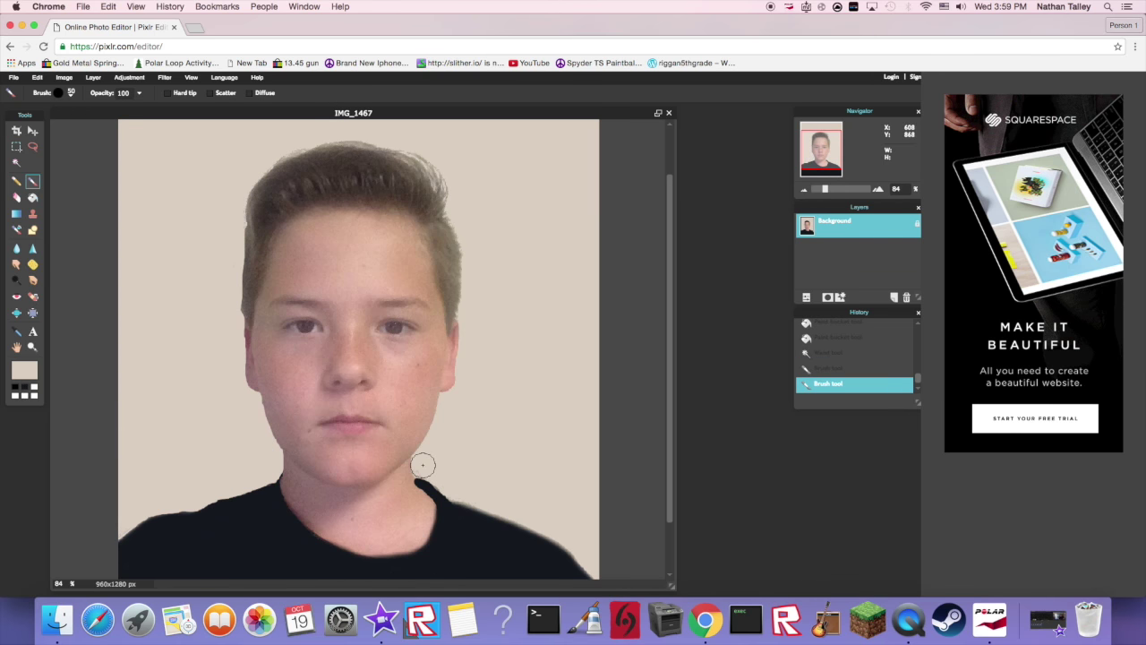
{"action": "left_click", "coordinate": [423, 465]}
{"action": "left_click", "coordinate": [458, 486]}
{"action": "left_click_drag", "start_coordinate": [463, 489], "coordinate": [499, 508]}
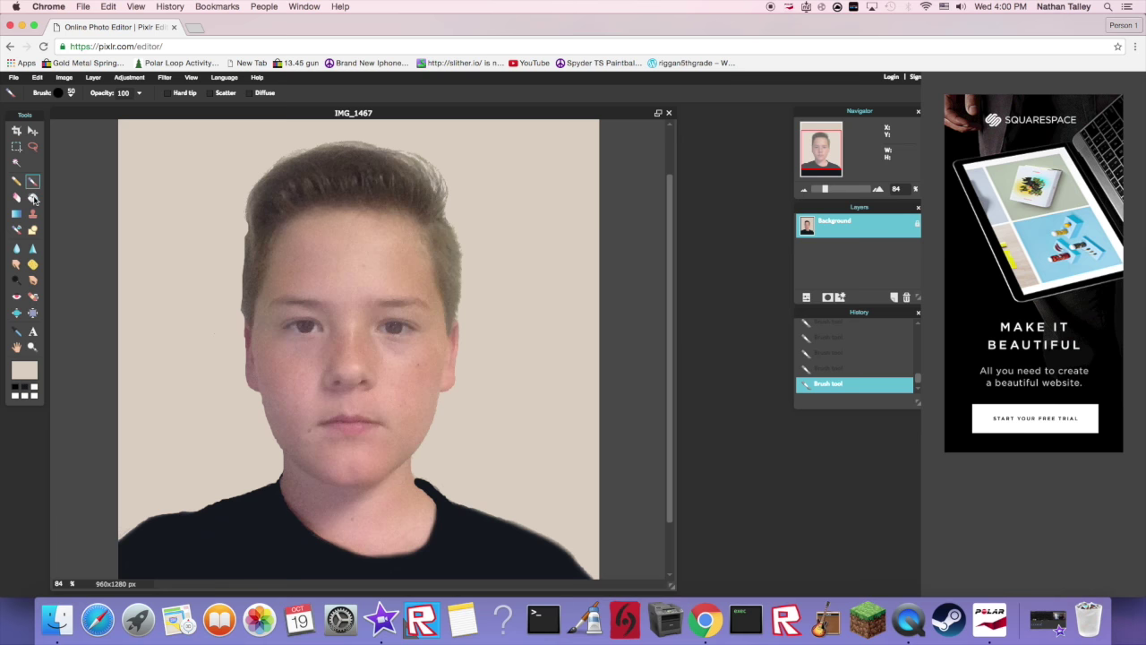
- Set the foreground colour to a pinkish skin tone sampled from the forehead
{"action": "left_click", "coordinate": [24, 370]}
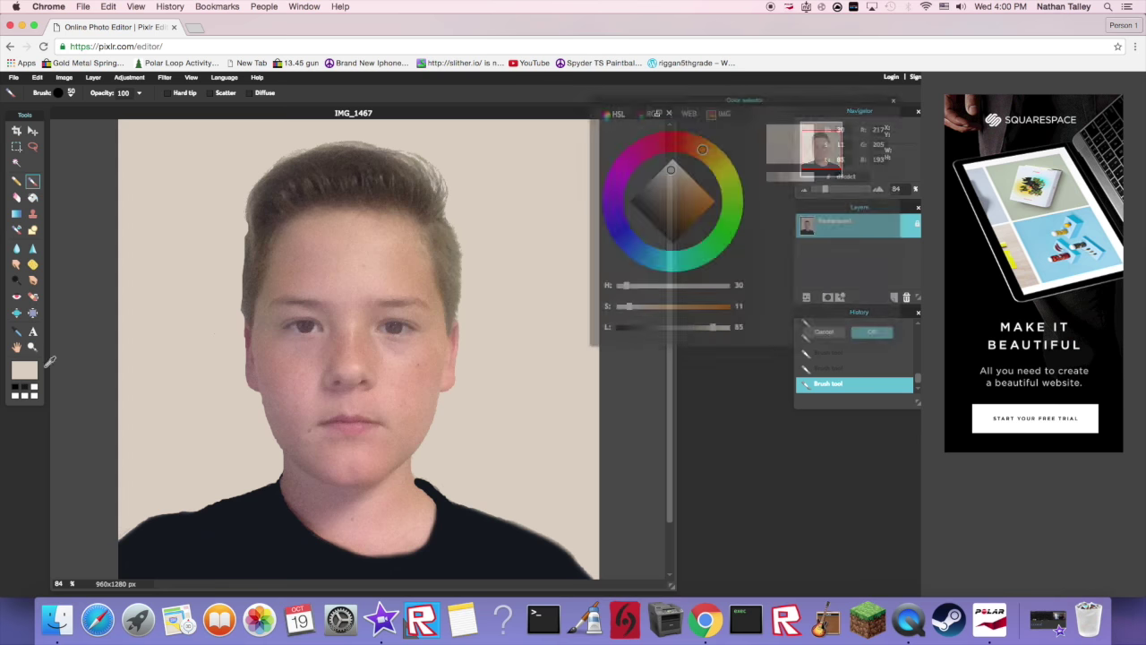
{"action": "left_click", "coordinate": [358, 265]}
{"action": "left_click", "coordinate": [351, 263]}
{"action": "left_click", "coordinate": [379, 278]}
{"action": "left_click", "coordinate": [294, 267]}
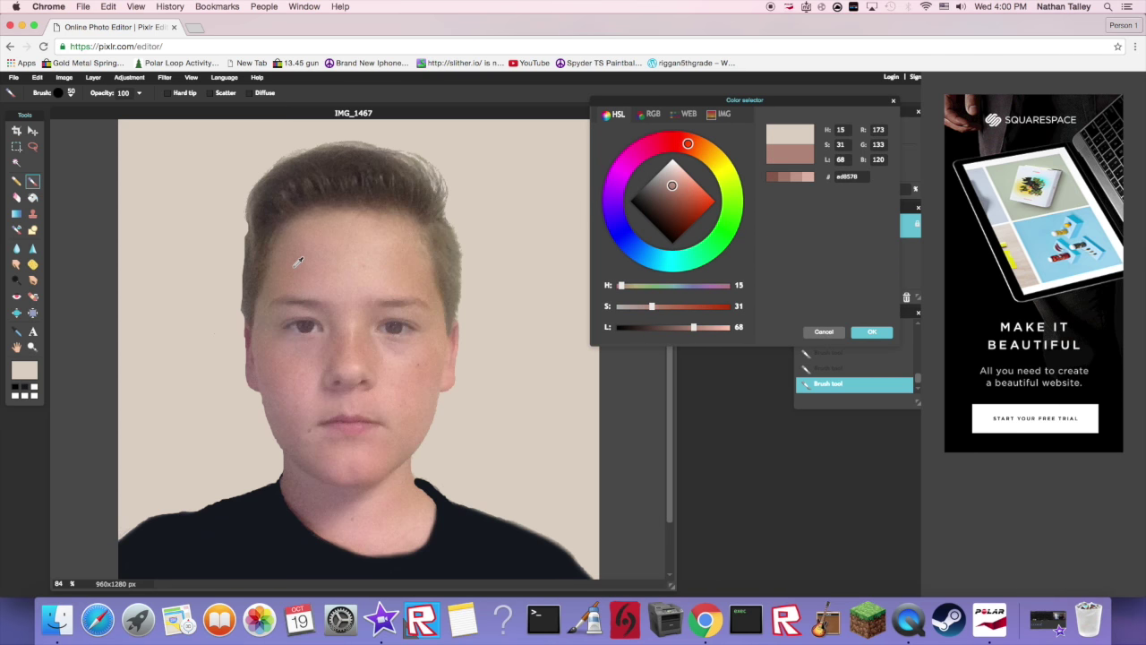
{"action": "left_click", "coordinate": [332, 253]}
{"action": "left_click", "coordinate": [332, 260]}
{"action": "left_click", "coordinate": [330, 255]}
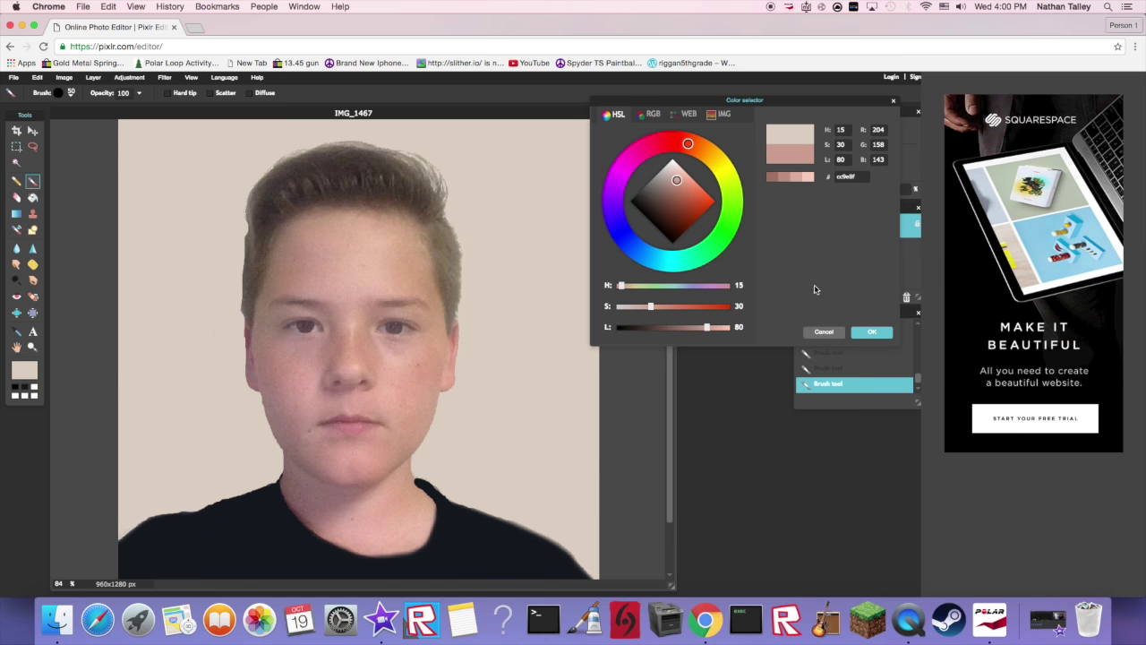
{"action": "left_click", "coordinate": [870, 332]}
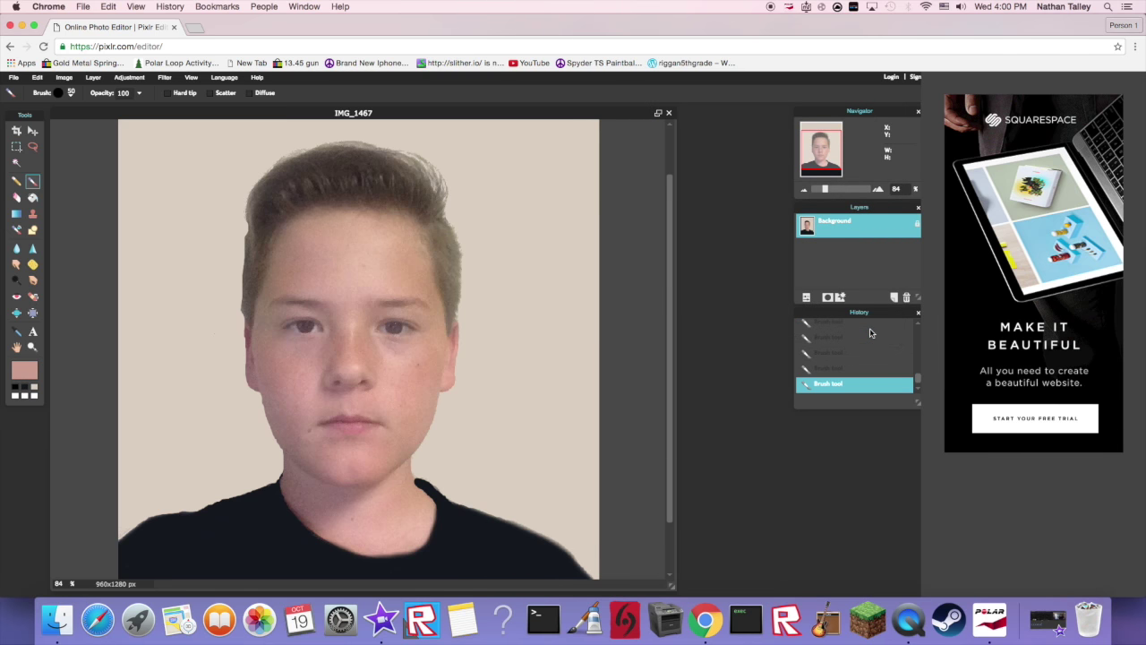
- Select the face and neck skin with the Wand tool, and undo the last addition made from the shaded neck
{"action": "left_click", "coordinate": [32, 197]}
{"action": "key", "text": "b"}
{"action": "left_click", "coordinate": [17, 162]}
{"action": "left_click", "coordinate": [286, 283]}
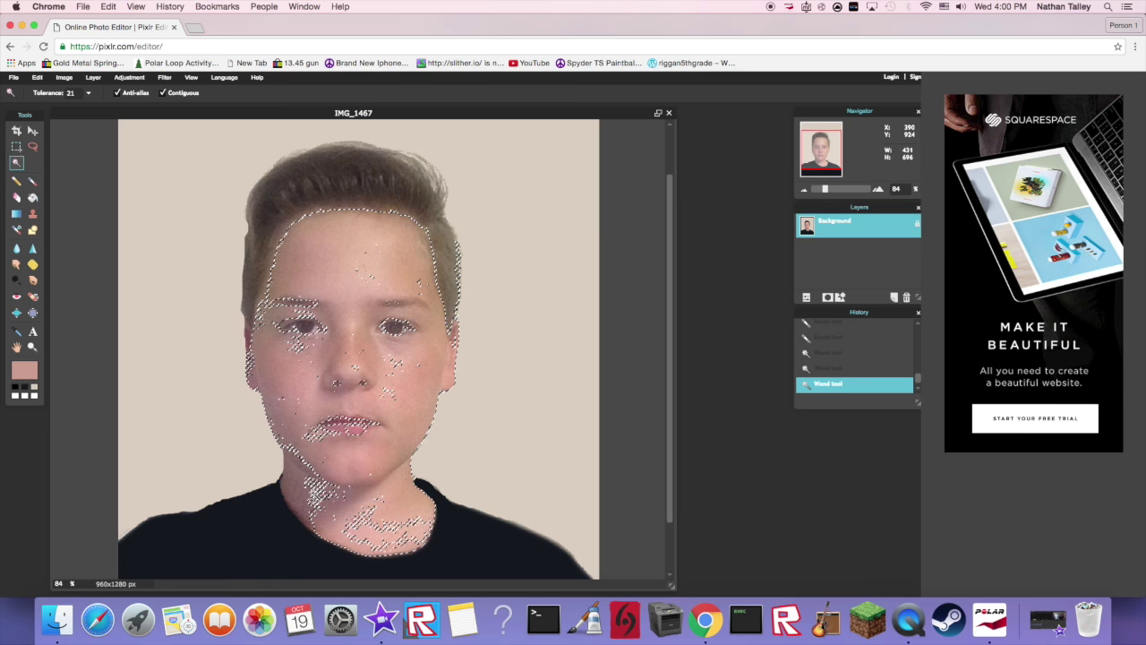
{"action": "left_click", "coordinate": [305, 488], "text": "shift"}
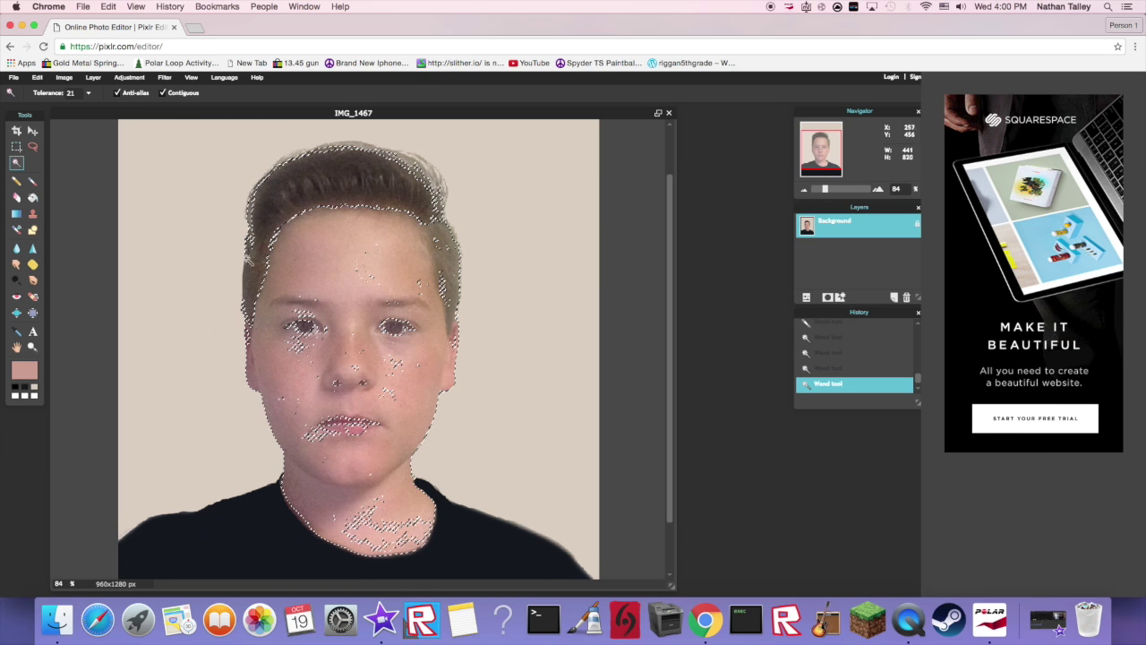
{"action": "key", "text": "super+z"}
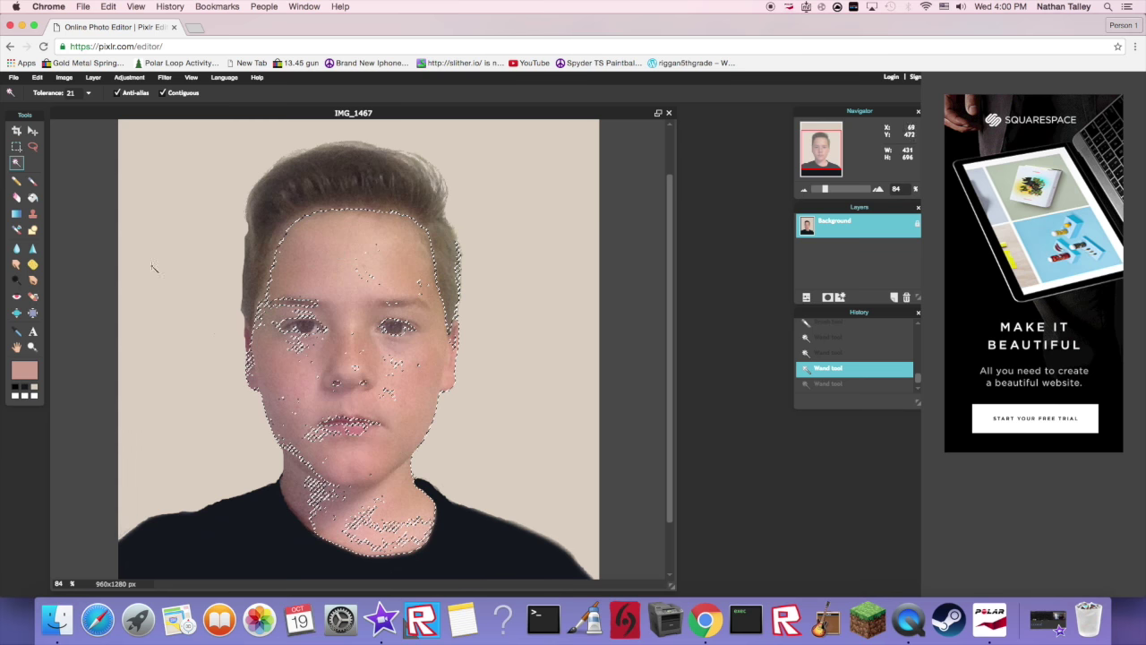
- Fill the selected face and neck areas with the skin tone using the Paint bucket, and clear the selection
{"action": "left_click", "coordinate": [33, 199]}
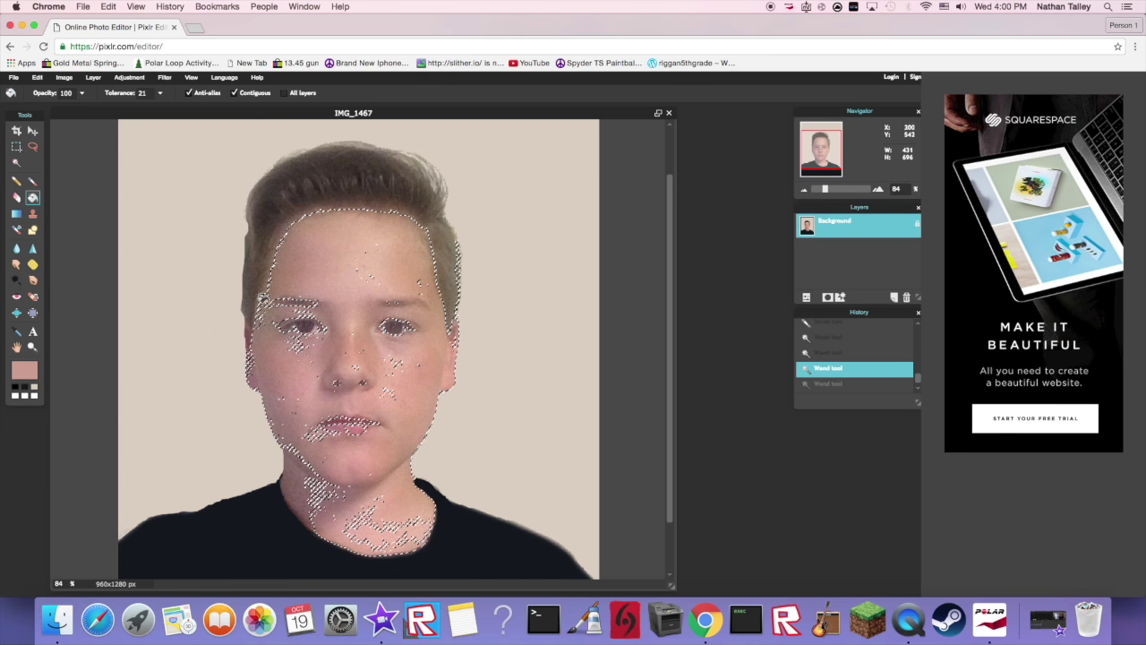
{"action": "left_click", "coordinate": [313, 270]}
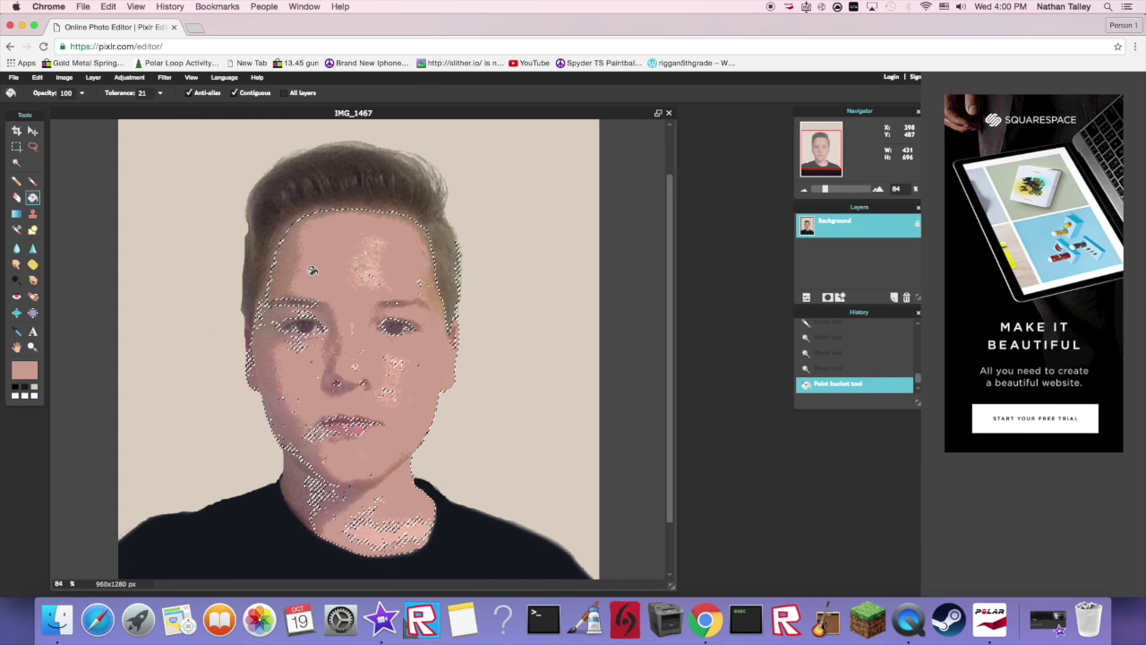
{"action": "left_click", "coordinate": [266, 351]}
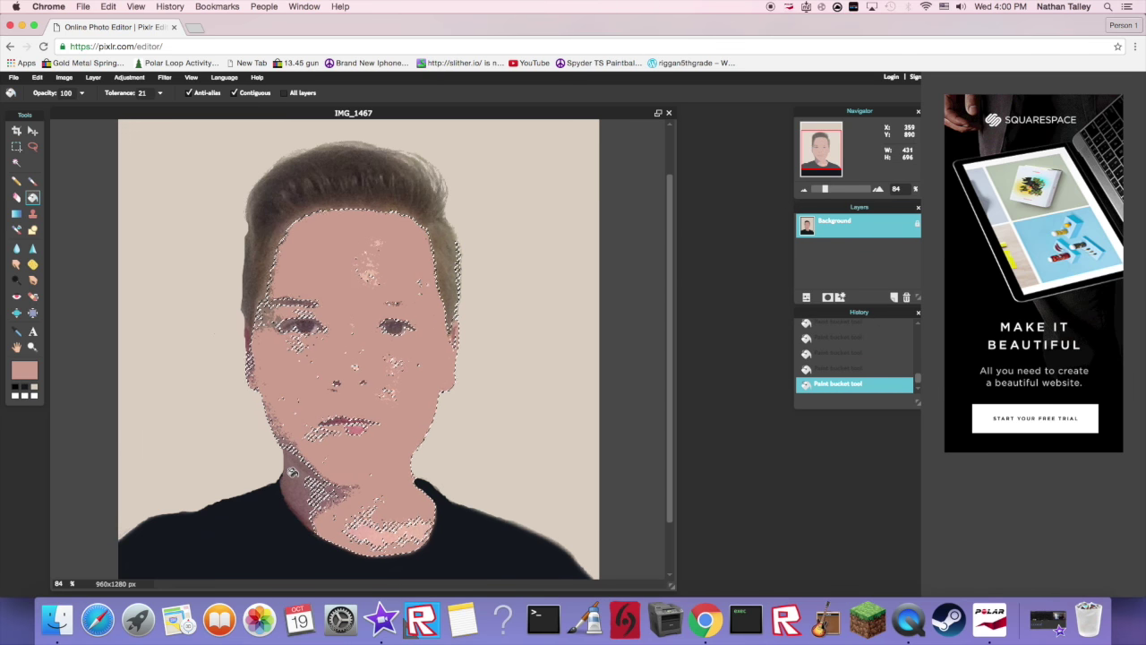
{"action": "left_click", "coordinate": [16, 162]}
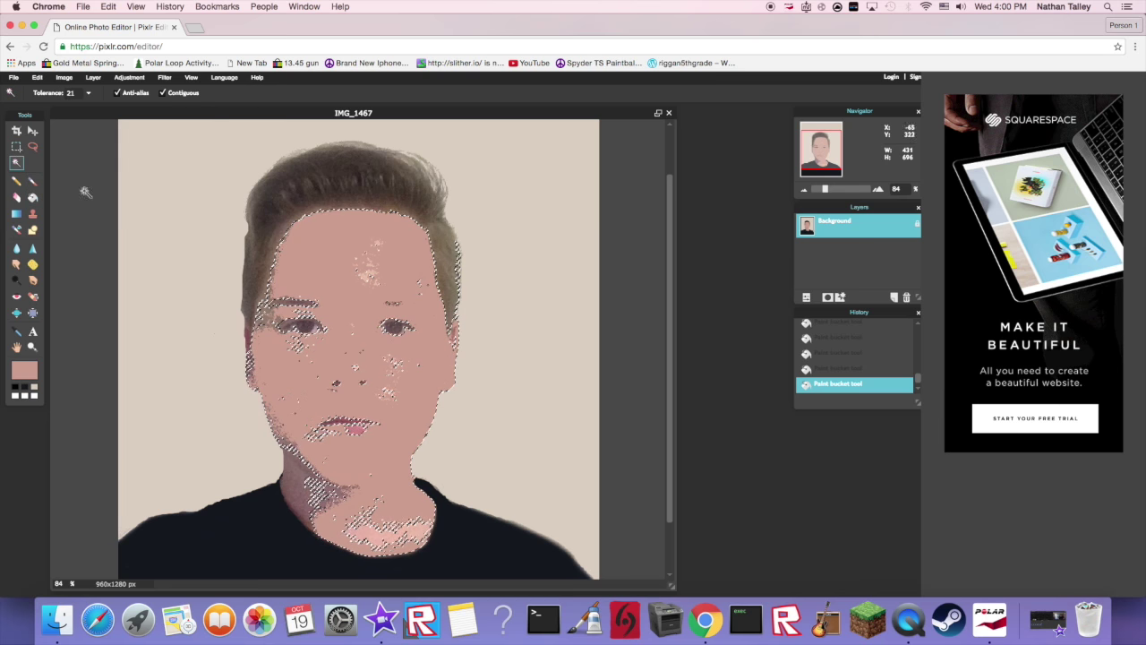
{"action": "left_click", "coordinate": [86, 206]}
- Brush the skin tone over the eyes, nose, mouth and remaining patches of the face and neck at brush size 50
{"action": "left_click", "coordinate": [32, 181]}
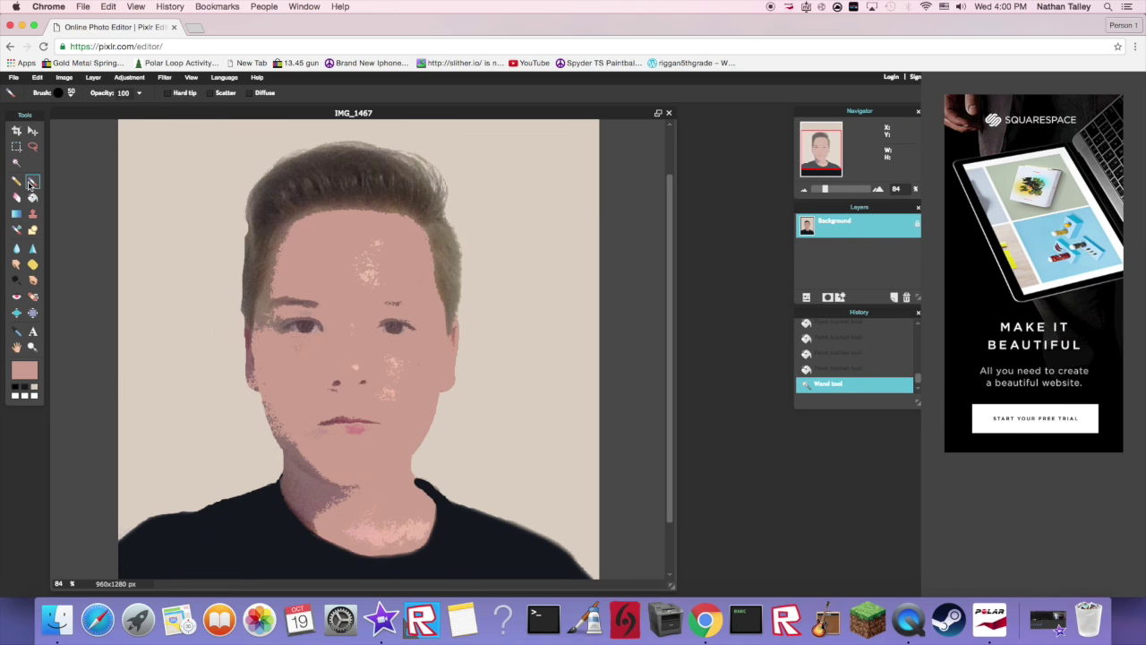
{"action": "mouse_move", "coordinate": [314, 333]}
{"action": "left_mouse_down"}
{"action": "mouse_move", "coordinate": [300, 318]}
{"action": "mouse_move", "coordinate": [340, 330]}
{"action": "left_mouse_up"}
{"action": "mouse_move", "coordinate": [345, 382]}
{"action": "left_mouse_down"}
{"action": "mouse_move", "coordinate": [374, 385]}
{"action": "mouse_move", "coordinate": [375, 425]}
{"action": "mouse_move", "coordinate": [390, 344]}
{"action": "mouse_move", "coordinate": [408, 357]}
{"action": "mouse_move", "coordinate": [371, 321]}
{"action": "mouse_move", "coordinate": [336, 346]}
{"action": "mouse_move", "coordinate": [395, 297]}
{"action": "mouse_move", "coordinate": [371, 261]}
{"action": "mouse_move", "coordinate": [364, 294]}
{"action": "mouse_move", "coordinate": [276, 333]}
{"action": "mouse_move", "coordinate": [324, 304]}
{"action": "mouse_move", "coordinate": [361, 213]}
{"action": "mouse_move", "coordinate": [274, 307]}
{"action": "mouse_move", "coordinate": [259, 380]}
{"action": "mouse_move", "coordinate": [273, 381]}
{"action": "mouse_move", "coordinate": [303, 506]}
{"action": "mouse_move", "coordinate": [404, 537]}
{"action": "mouse_move", "coordinate": [315, 472]}
{"action": "mouse_move", "coordinate": [292, 482]}
{"action": "mouse_move", "coordinate": [384, 461]}
{"action": "left_mouse_up"}
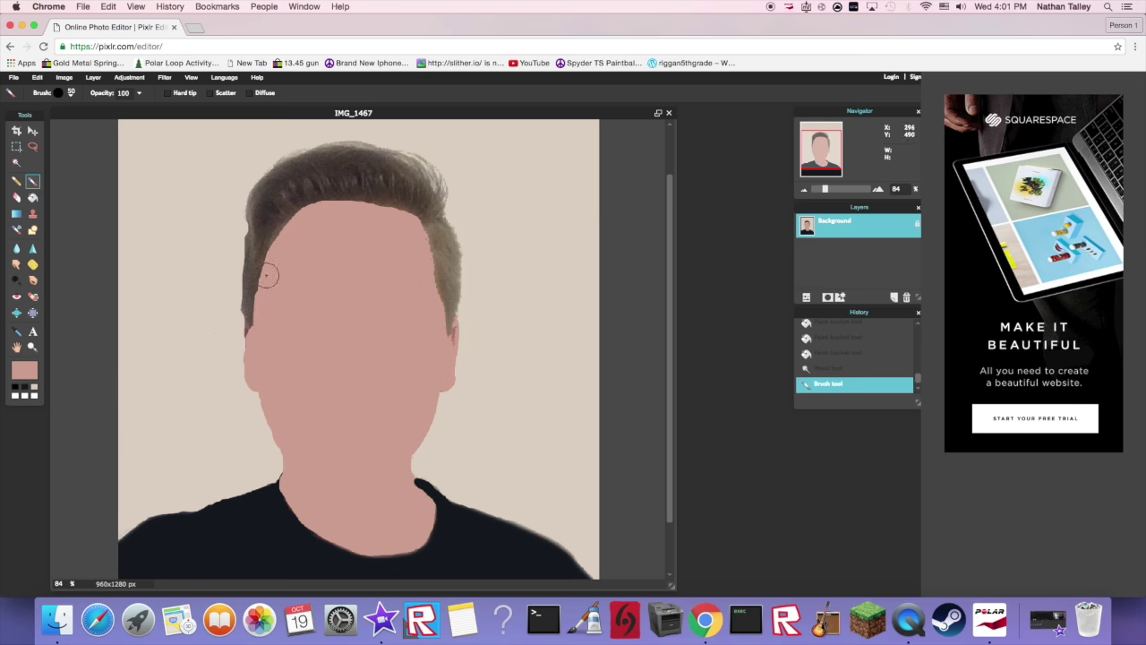
- Clean up the skin edges along the jaw, ears and hairline with the skin tone, using brush size 15
{"action": "key", "text": "ctrl+plus"}
{"action": "key", "text": "ctrl+plus"}
{"action": "left_click", "coordinate": [58, 93]}
{"action": "left_click", "coordinate": [145, 120]}
{"action": "left_click", "coordinate": [125, 121]}
{"action": "left_click_drag", "start_coordinate": [527, 314], "coordinate": [491, 421]}
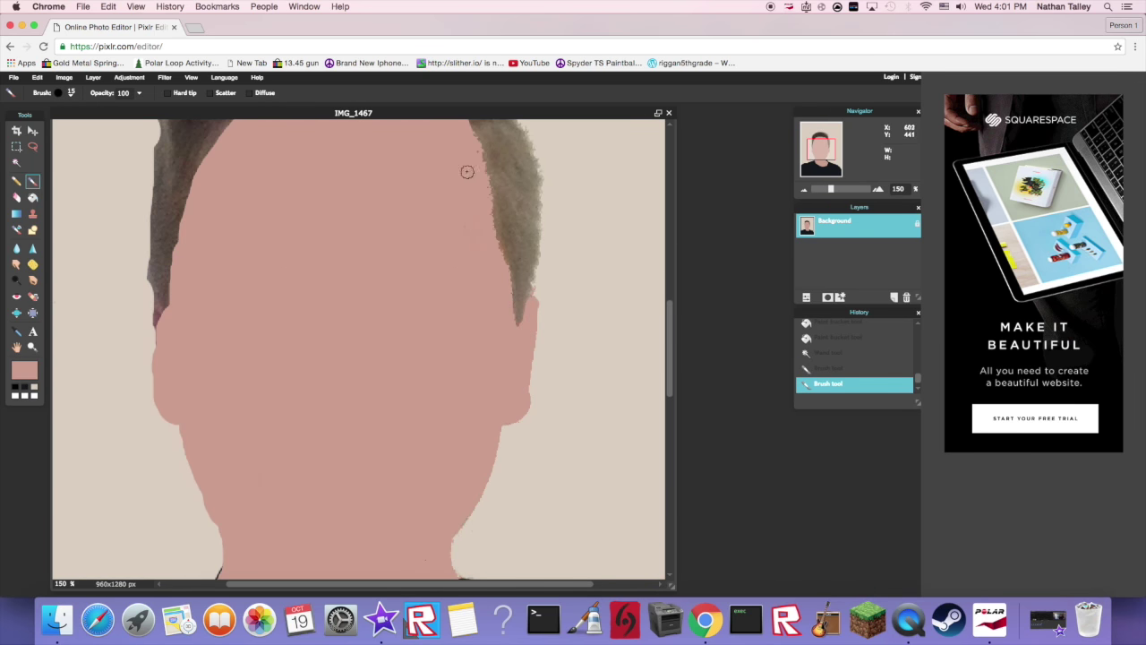
{"action": "left_click_drag", "start_coordinate": [467, 172], "coordinate": [485, 209]}
{"action": "scroll", "coordinate": [266, 350], "scroll_direction": "down", "scroll_amount": 1}
{"action": "left_click_drag", "start_coordinate": [173, 323], "coordinate": [172, 347]}
{"action": "scroll", "coordinate": [331, 467], "scroll_direction": "down", "scroll_amount": 3}
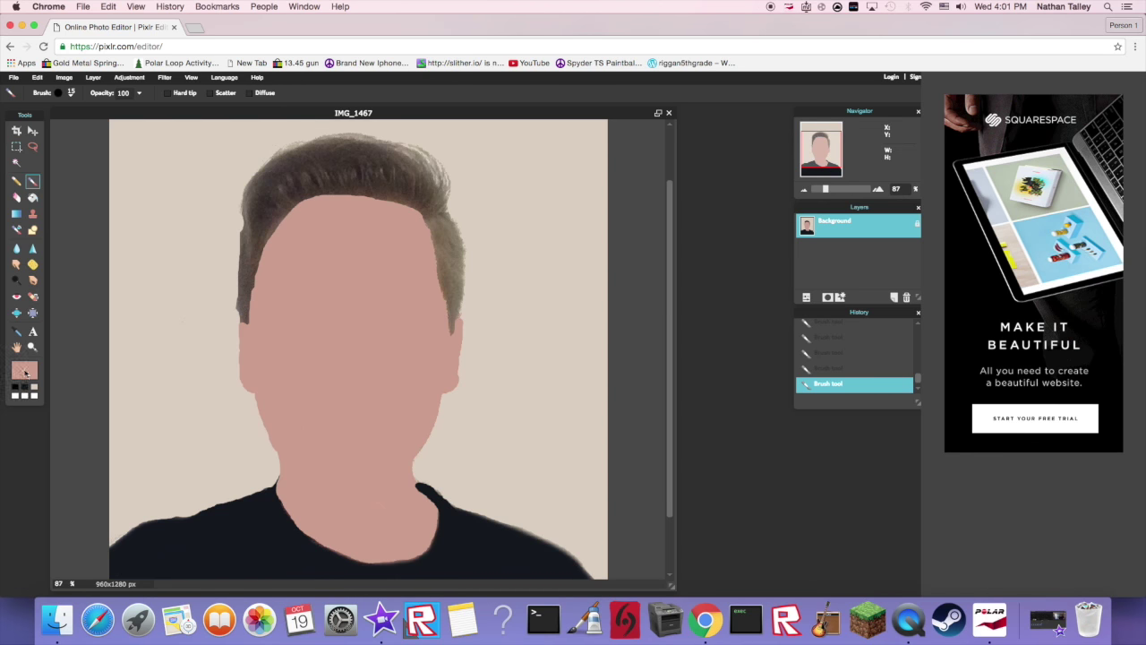
- Set the paint colour to the dark brown #362d2b sampled from the hair
{"action": "left_click", "coordinate": [24, 371]}
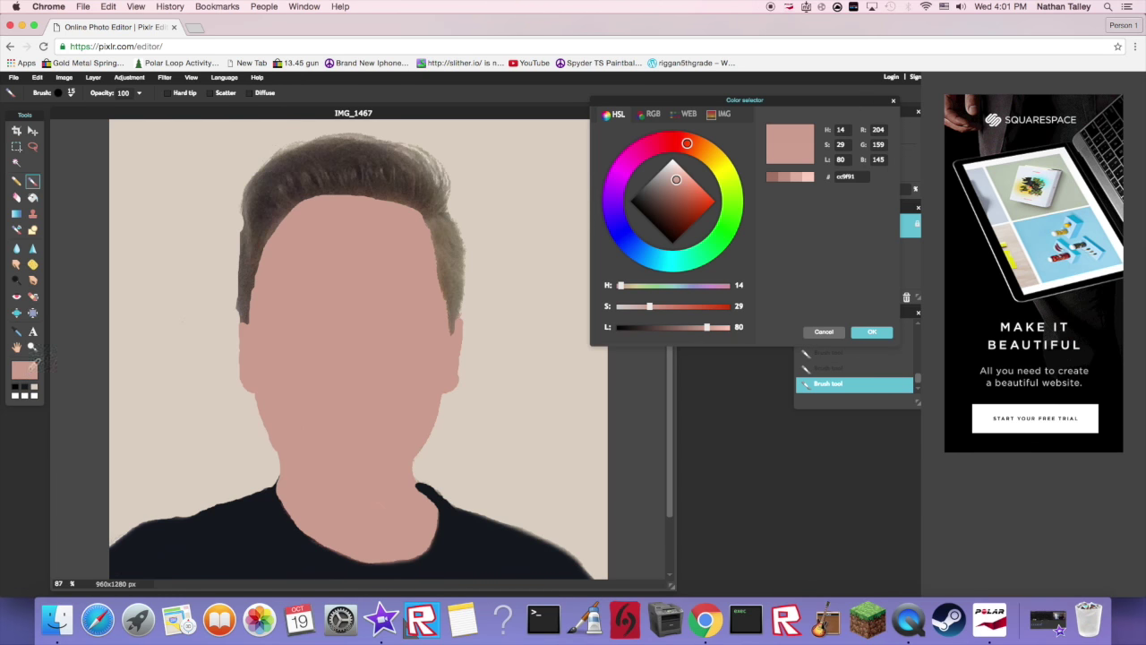
{"action": "left_click", "coordinate": [330, 164]}
{"action": "left_click_drag", "start_coordinate": [325, 171], "coordinate": [369, 177]}
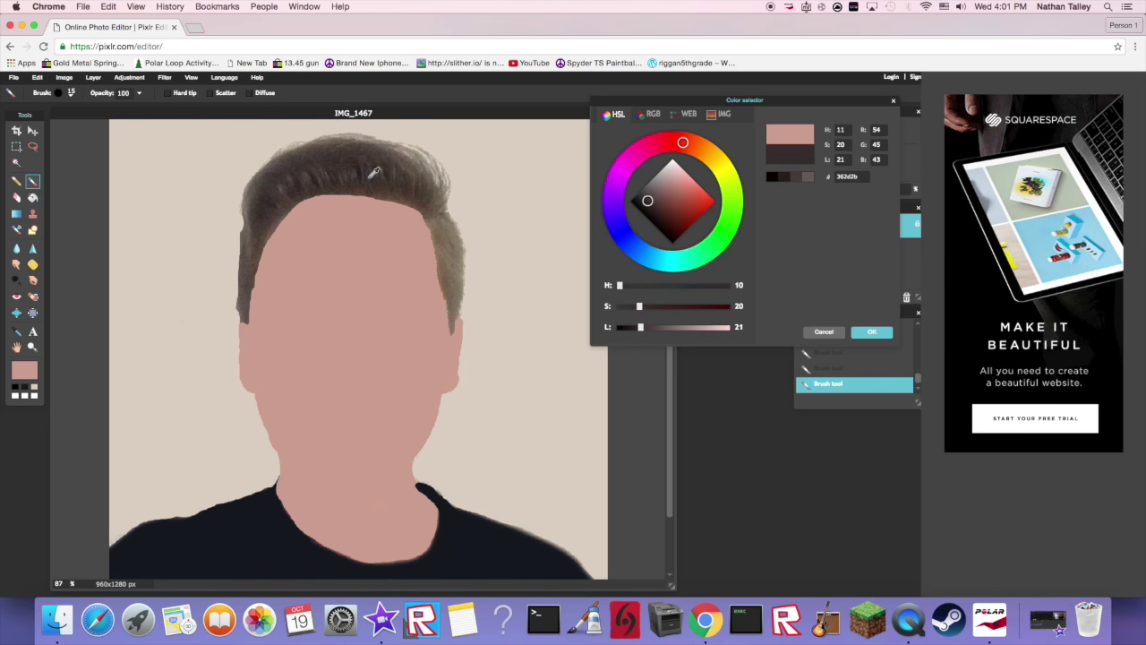
{"action": "left_click", "coordinate": [871, 332]}
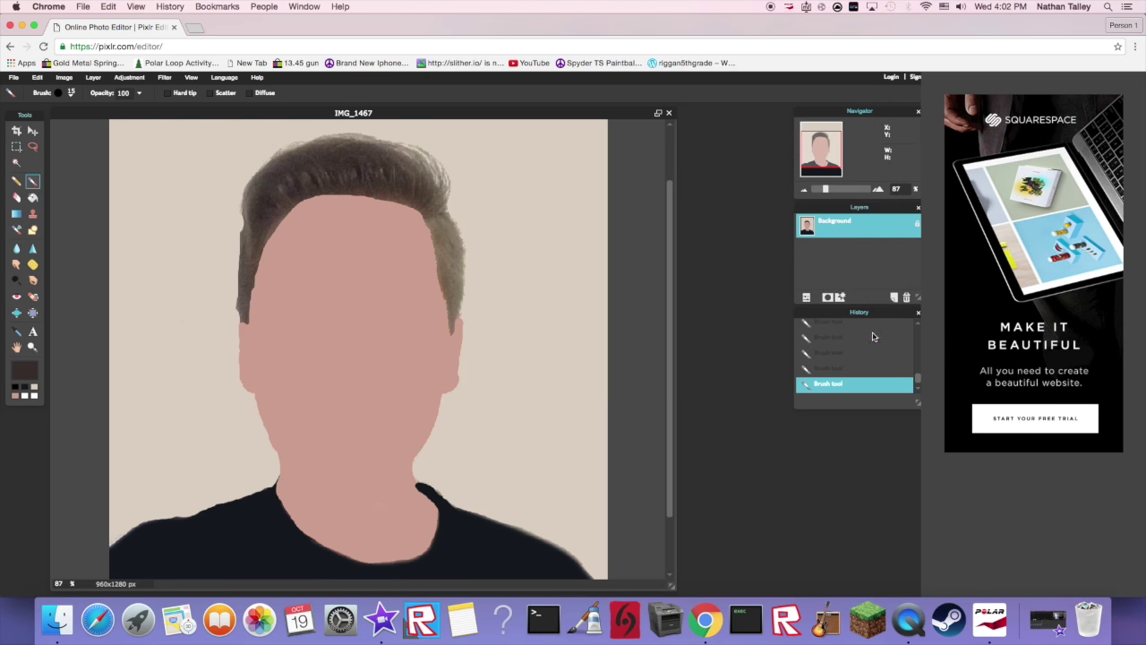
- Select the hair with the Wand tool, adding the fringe, both sides and the sideburns to the selection
{"action": "left_click", "coordinate": [16, 164]}
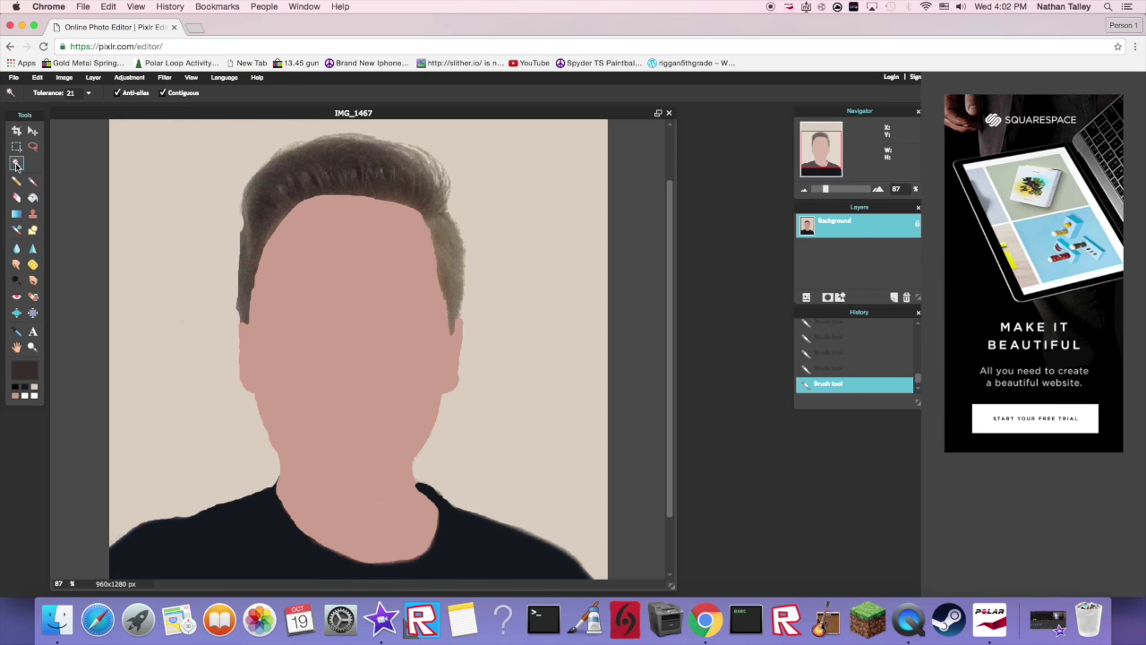
{"action": "left_click", "coordinate": [324, 166]}
{"action": "left_click", "coordinate": [426, 213], "text": "shift"}
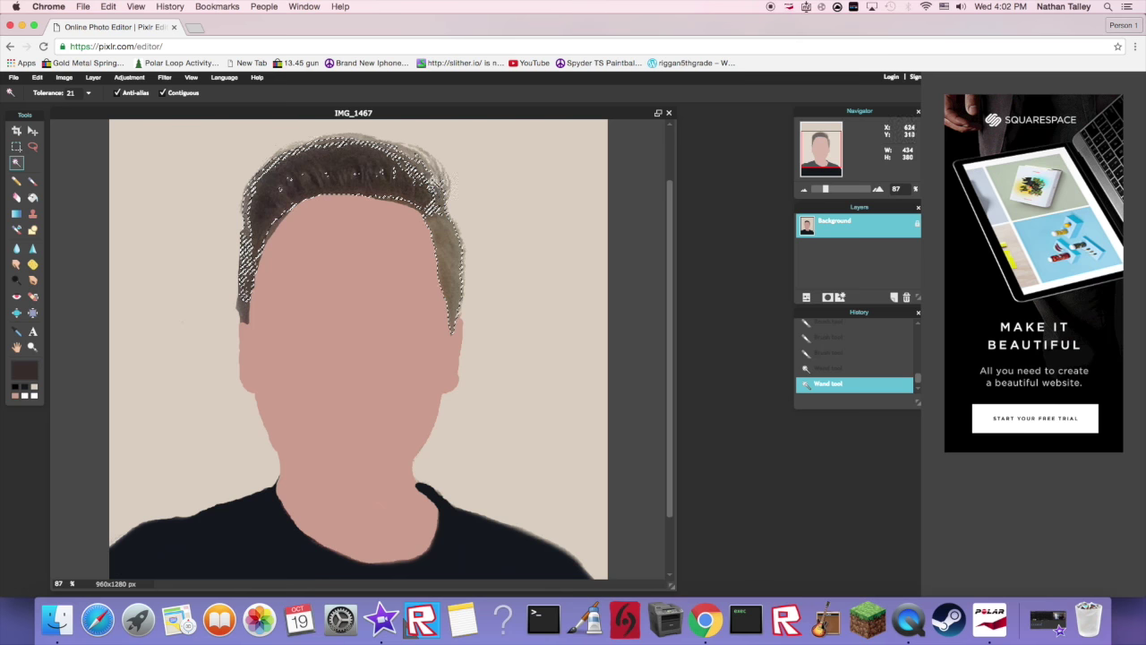
{"action": "left_click", "coordinate": [437, 176], "text": "shift"}
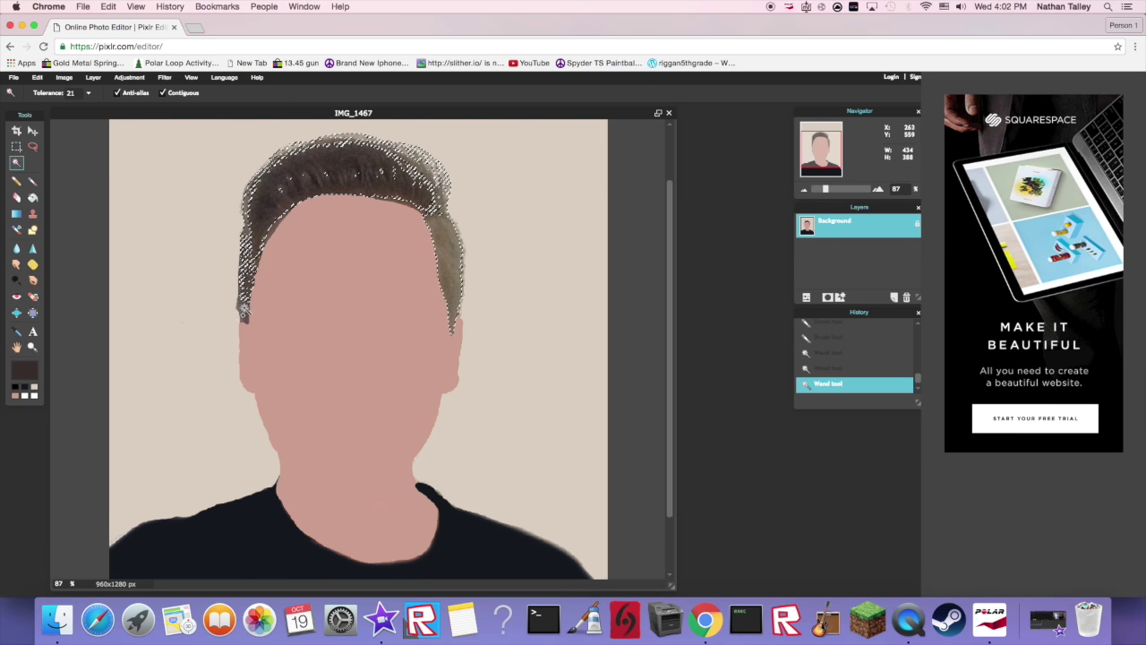
{"action": "left_click", "coordinate": [244, 309], "text": "shift"}
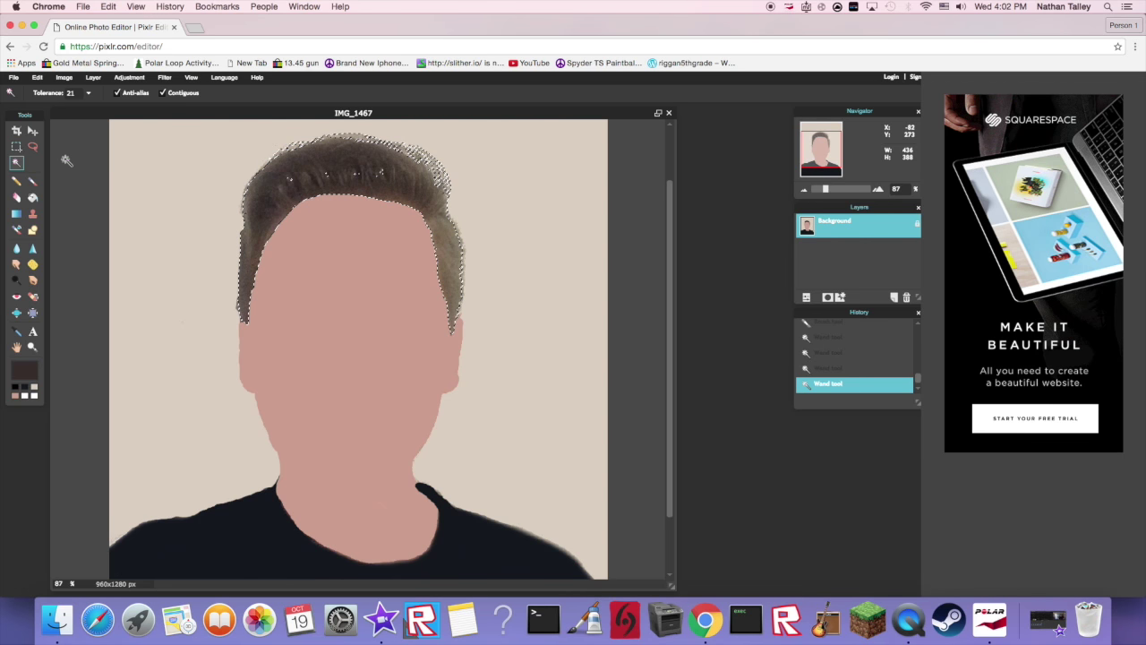
- Fill the selected hair with the dark brown using the Paint bucket, and clear the selection
{"action": "left_click", "coordinate": [33, 197]}
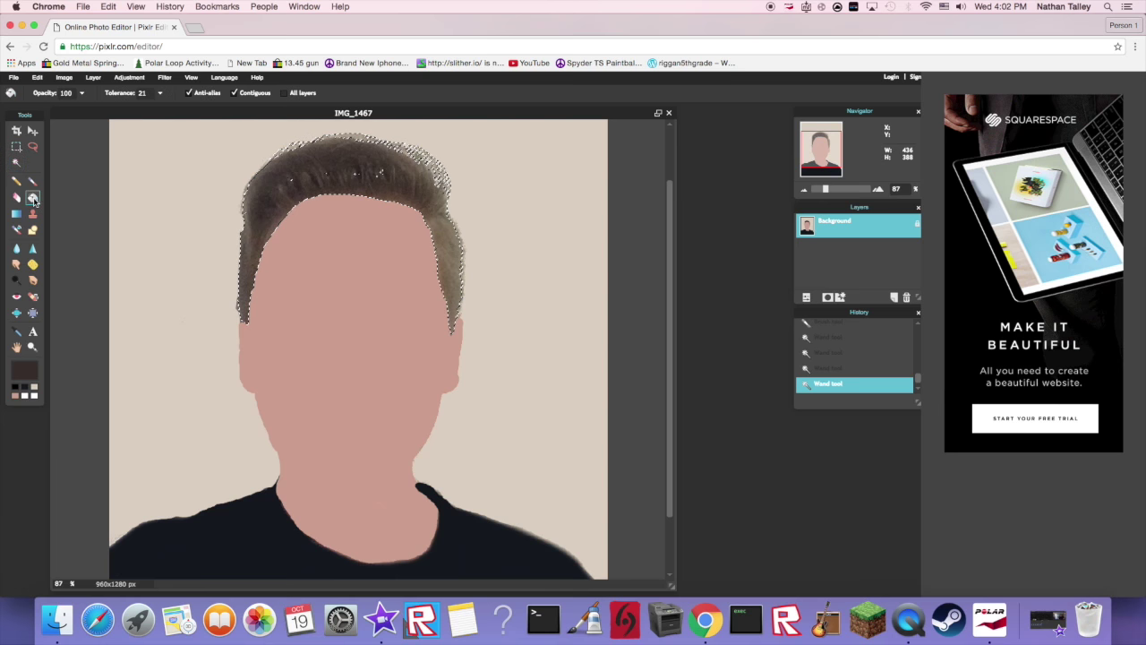
{"action": "left_click", "coordinate": [341, 163]}
{"action": "left_click", "coordinate": [249, 242]}
{"action": "left_click", "coordinate": [246, 251]}
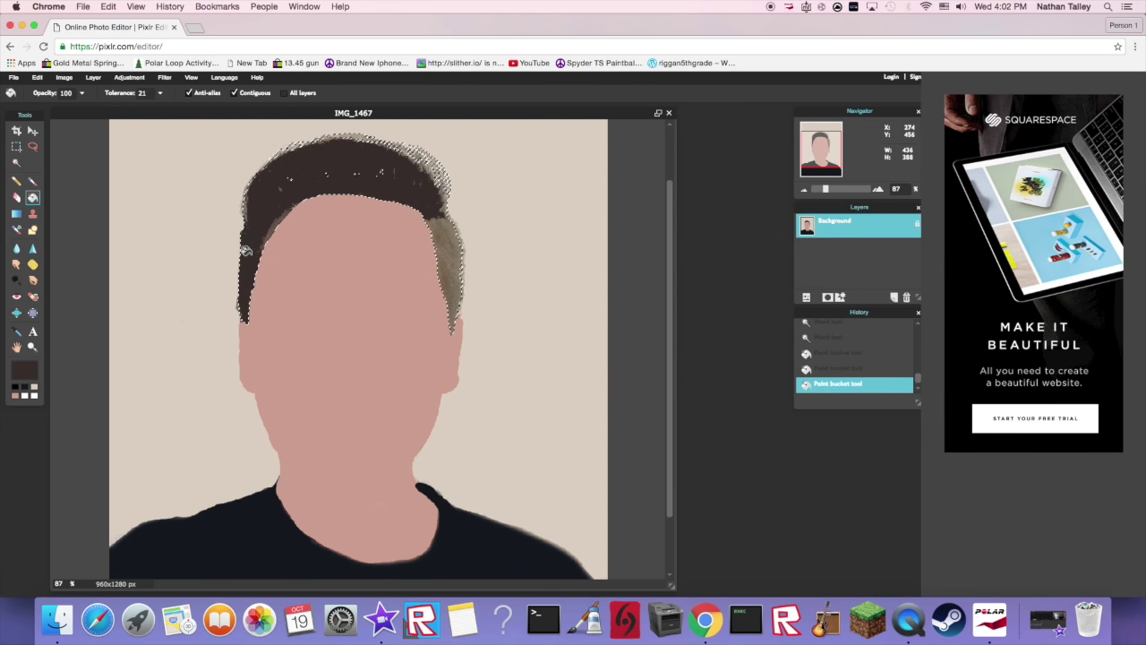
{"action": "left_click", "coordinate": [444, 243]}
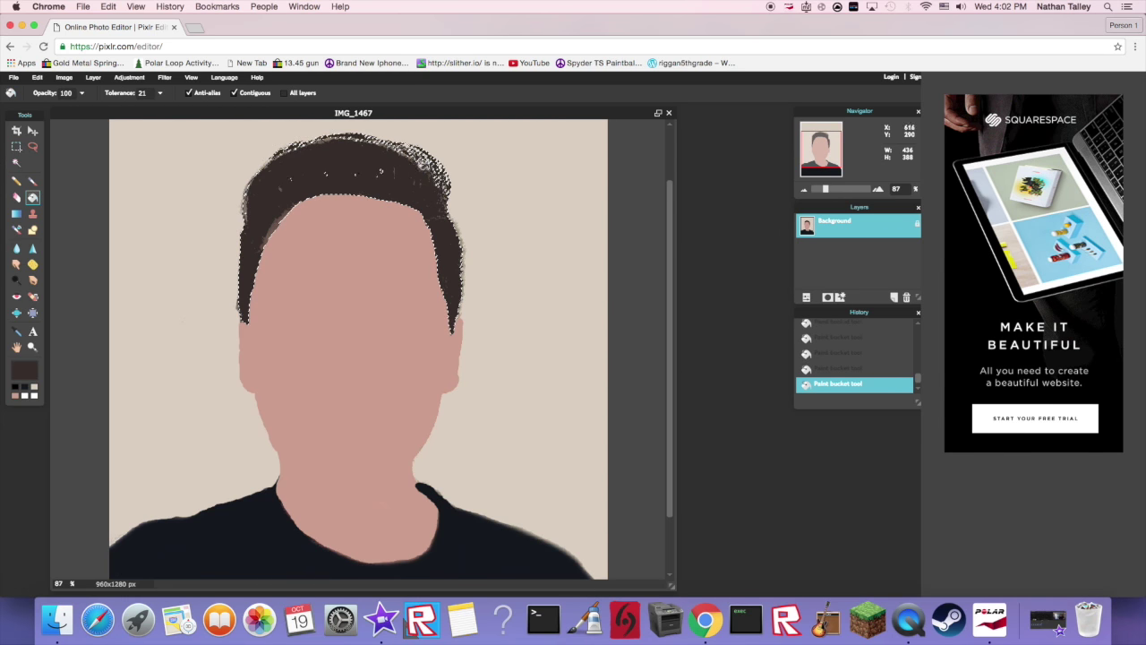
{"action": "left_click", "coordinate": [16, 162]}
{"action": "left_click", "coordinate": [87, 183]}
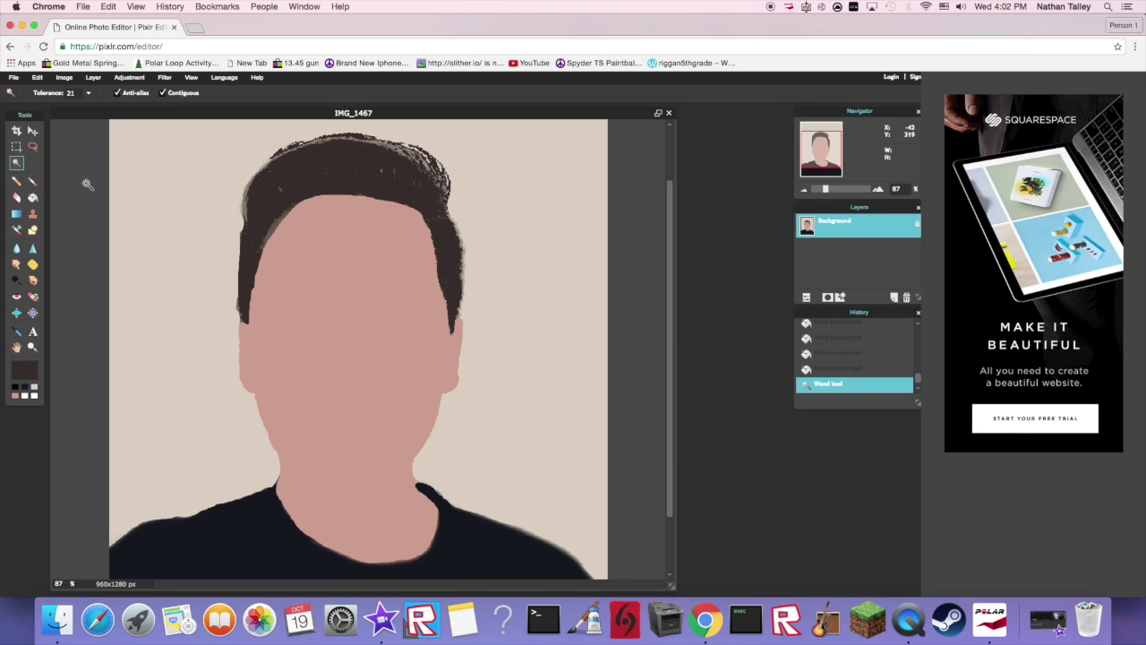
- Brush the dark brown over the rough hair edges, sideburns and leftover patches, using brush sizes 15 and 20
{"action": "scroll", "coordinate": [230, 239], "scroll_direction": "down", "scroll_amount": 3}
{"action": "scroll", "coordinate": [220, 238], "scroll_direction": "up", "scroll_amount": 6}
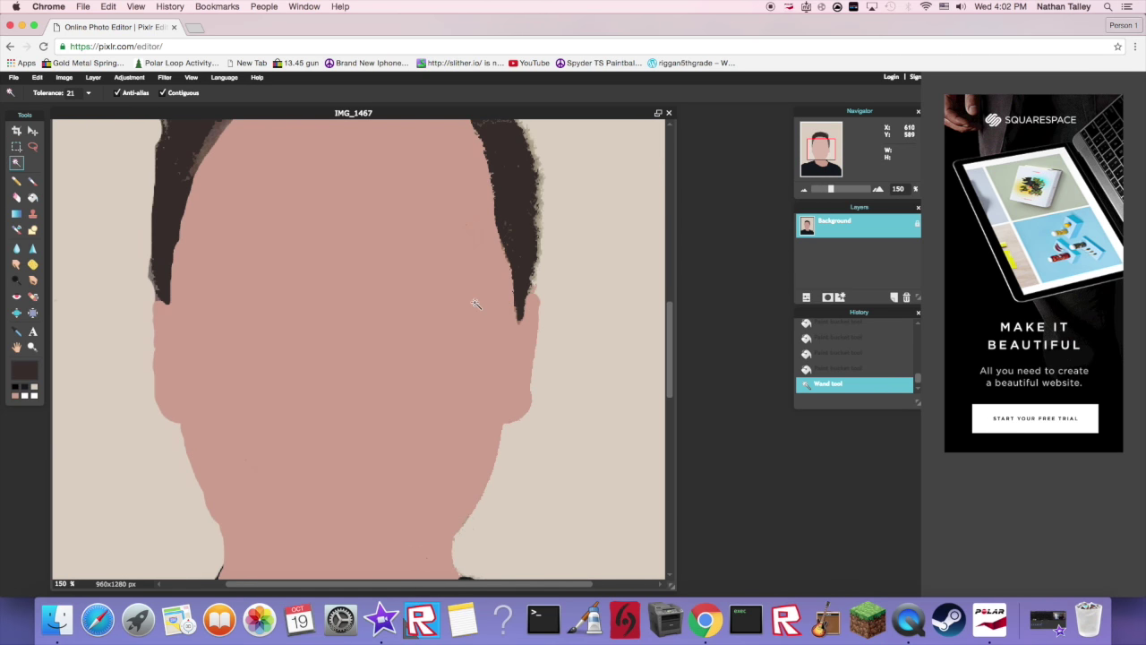
{"action": "left_click", "coordinate": [32, 180]}
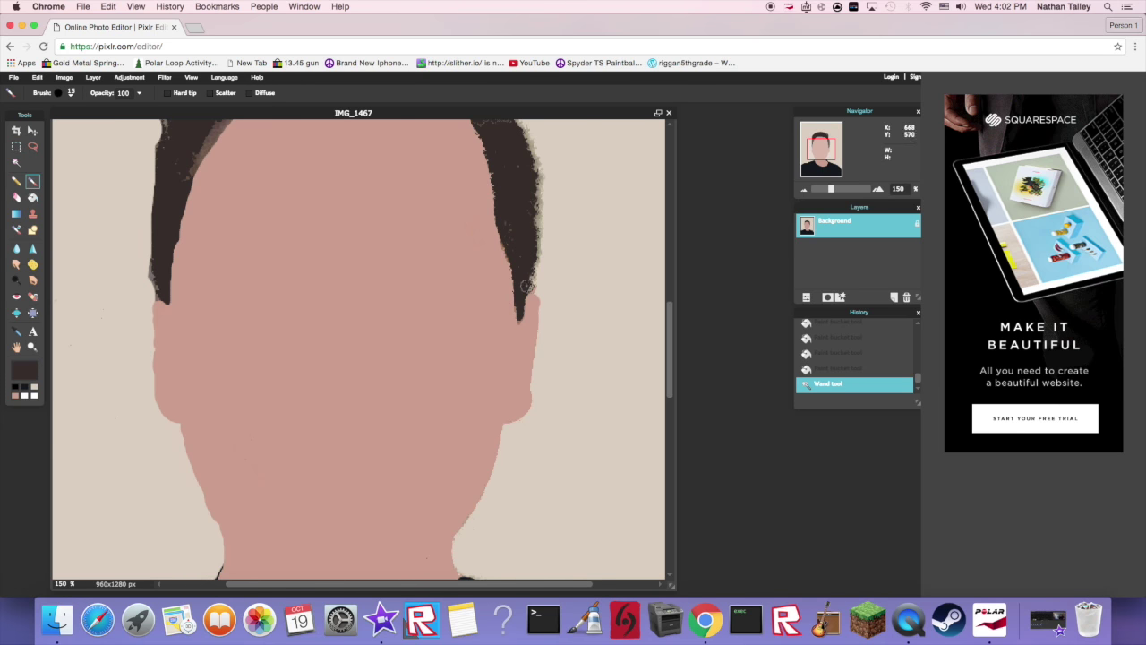
{"action": "mouse_move", "coordinate": [537, 183]}
{"action": "left_mouse_down"}
{"action": "mouse_move", "coordinate": [527, 280]}
{"action": "mouse_move", "coordinate": [532, 268]}
{"action": "left_mouse_up"}
{"action": "left_click", "coordinate": [527, 287]}
{"action": "left_click", "coordinate": [58, 92]}
{"action": "left_click", "coordinate": [518, 308]}
{"action": "left_click_drag", "start_coordinate": [517, 309], "coordinate": [521, 324]}
{"action": "scroll", "coordinate": [354, 180], "scroll_direction": "down", "scroll_amount": 6}
{"action": "left_click", "coordinate": [58, 93]}
{"action": "mouse_move", "coordinate": [463, 252]}
{"action": "left_mouse_down"}
{"action": "mouse_move", "coordinate": [433, 219]}
{"action": "mouse_move", "coordinate": [447, 193]}
{"action": "mouse_move", "coordinate": [360, 130]}
{"action": "mouse_move", "coordinate": [269, 150]}
{"action": "mouse_move", "coordinate": [239, 231]}
{"action": "mouse_move", "coordinate": [239, 214]}
{"action": "mouse_move", "coordinate": [235, 302]}
{"action": "mouse_move", "coordinate": [288, 201]}
{"action": "mouse_move", "coordinate": [260, 238]}
{"action": "mouse_move", "coordinate": [290, 159]}
{"action": "mouse_move", "coordinate": [290, 175]}
{"action": "mouse_move", "coordinate": [383, 196]}
{"action": "mouse_move", "coordinate": [365, 165]}
{"action": "mouse_move", "coordinate": [409, 155]}
{"action": "mouse_move", "coordinate": [361, 140]}
{"action": "mouse_move", "coordinate": [434, 214]}
{"action": "mouse_move", "coordinate": [385, 195]}
{"action": "left_mouse_up"}
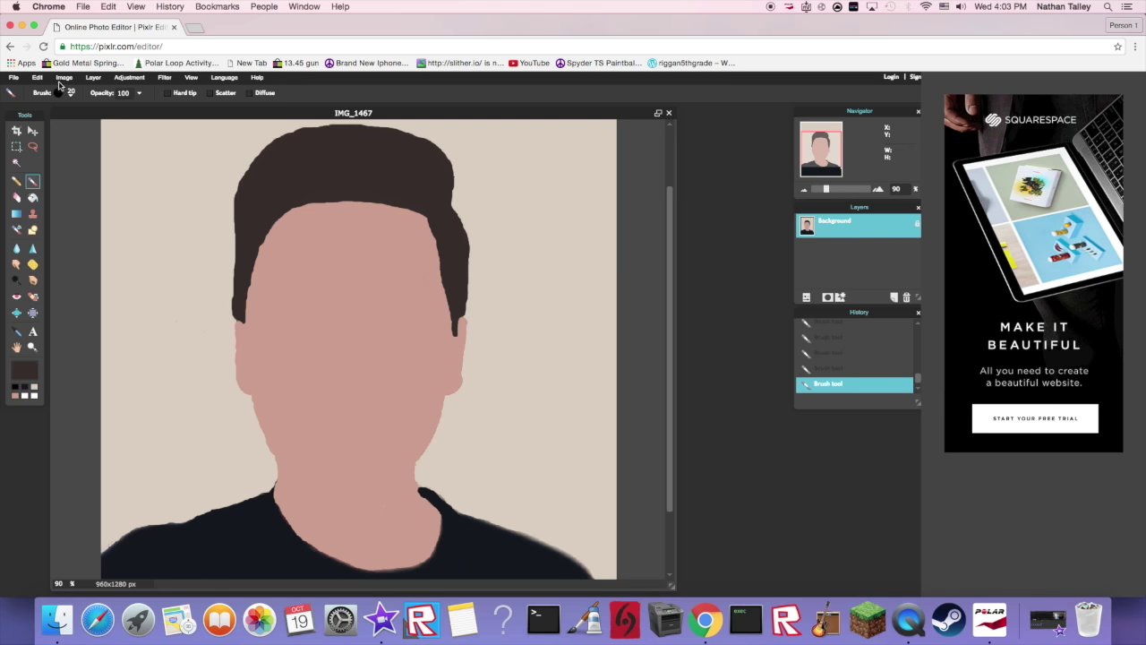
- Browse the colour selector's colour models and choose a dark red as the paint colour
{"action": "left_click", "coordinate": [23, 372]}
{"action": "left_click", "coordinate": [650, 116]}
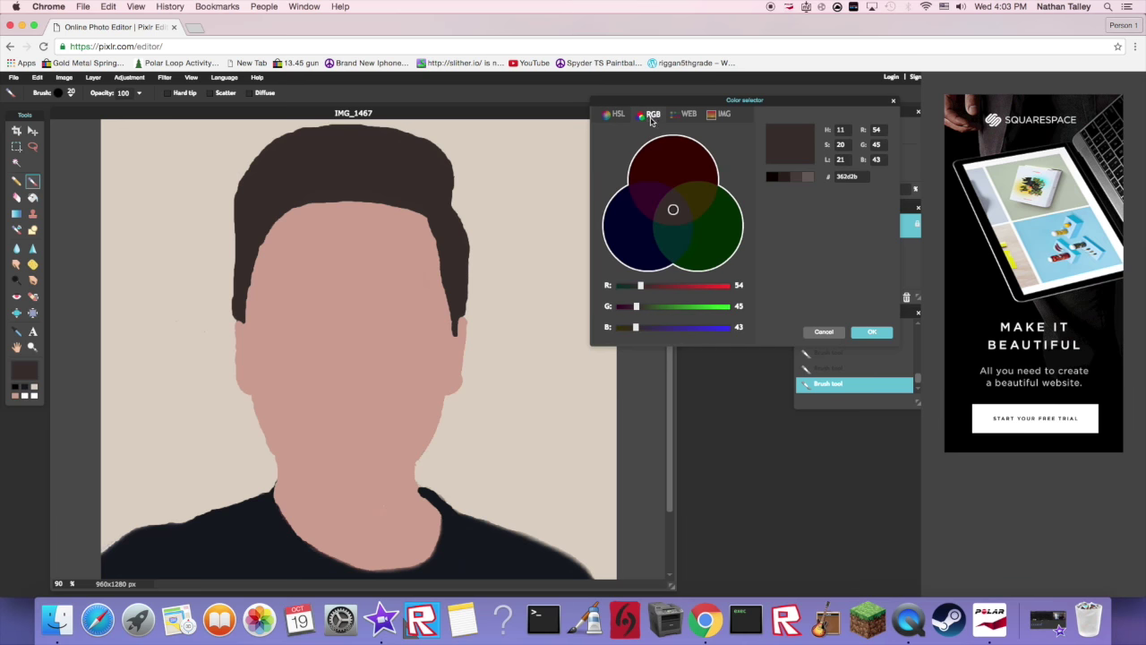
{"action": "left_click", "coordinate": [686, 114]}
{"action": "left_click", "coordinate": [720, 115]}
{"action": "left_click", "coordinate": [685, 114]}
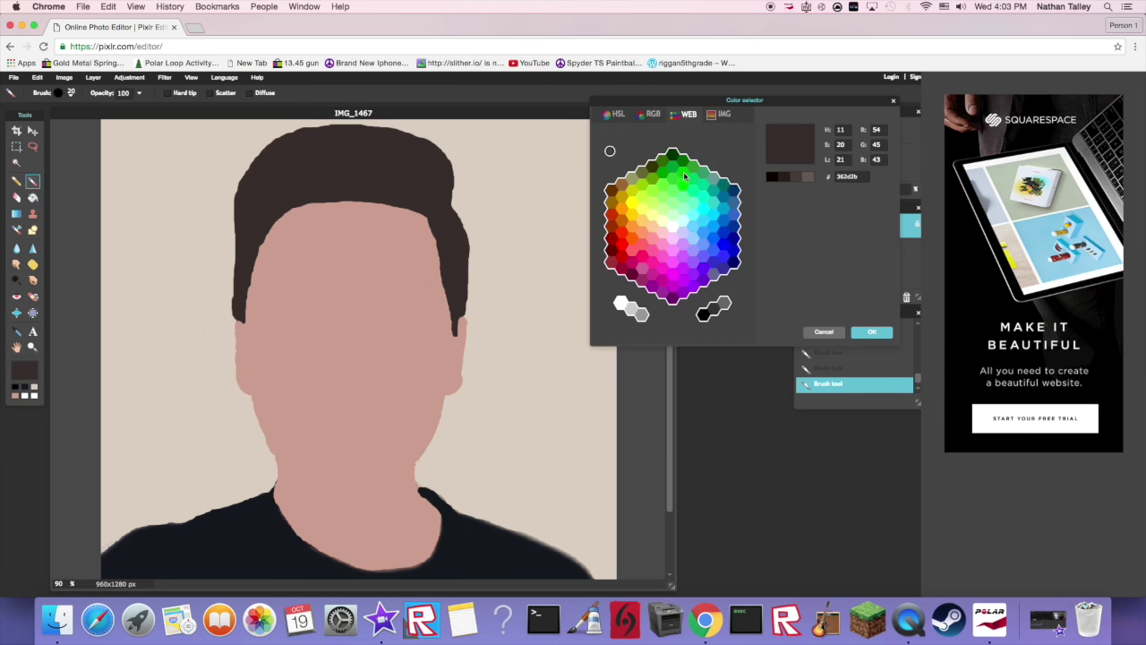
{"action": "left_click", "coordinate": [721, 115]}
{"action": "left_click", "coordinate": [687, 116]}
{"action": "left_click", "coordinate": [615, 114]}
{"action": "mouse_move", "coordinate": [670, 219]}
{"action": "left_mouse_down"}
{"action": "mouse_move", "coordinate": [696, 207]}
{"action": "mouse_move", "coordinate": [686, 208]}
{"action": "left_mouse_up"}
{"action": "left_click", "coordinate": [873, 333]}
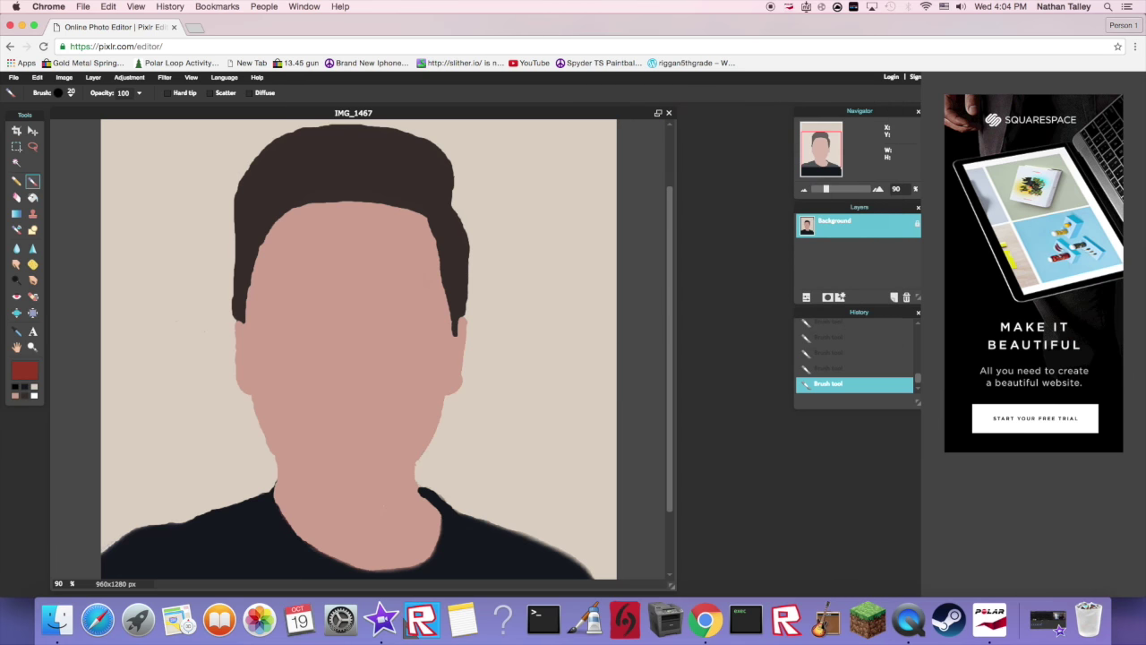
- Fill the wall behind the person with the dark red using the Paint bucket, and brush over the leftover specks
{"action": "key", "text": "g"}
{"action": "left_click", "coordinate": [148, 177]}
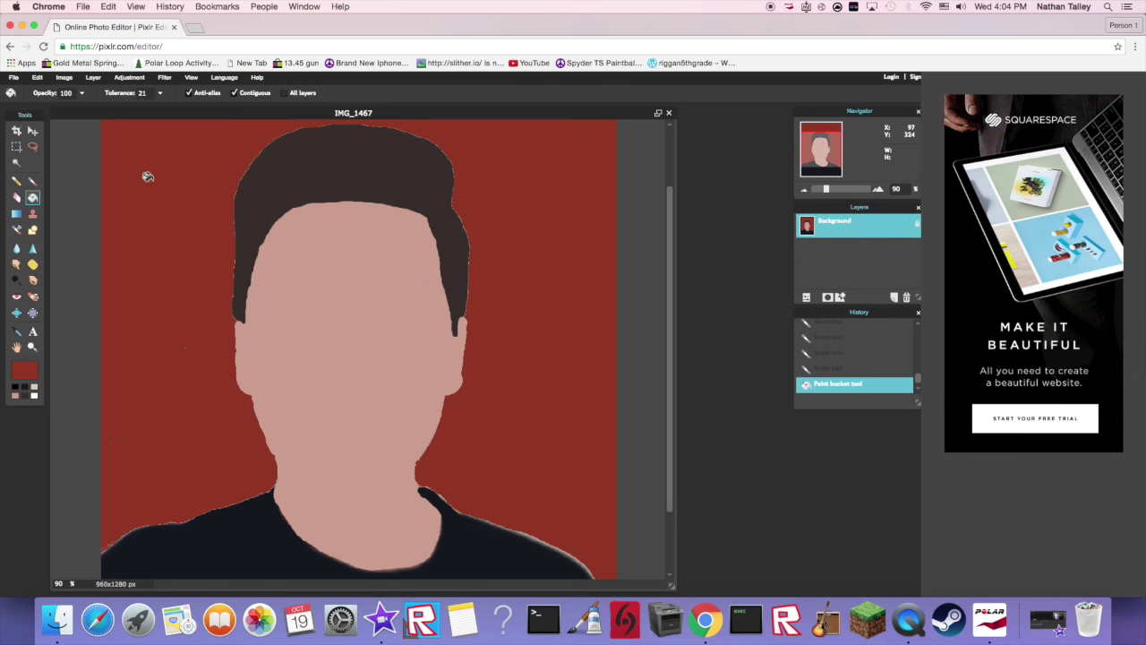
{"action": "left_click", "coordinate": [33, 180]}
{"action": "left_click_drag", "start_coordinate": [195, 333], "coordinate": [209, 299]}
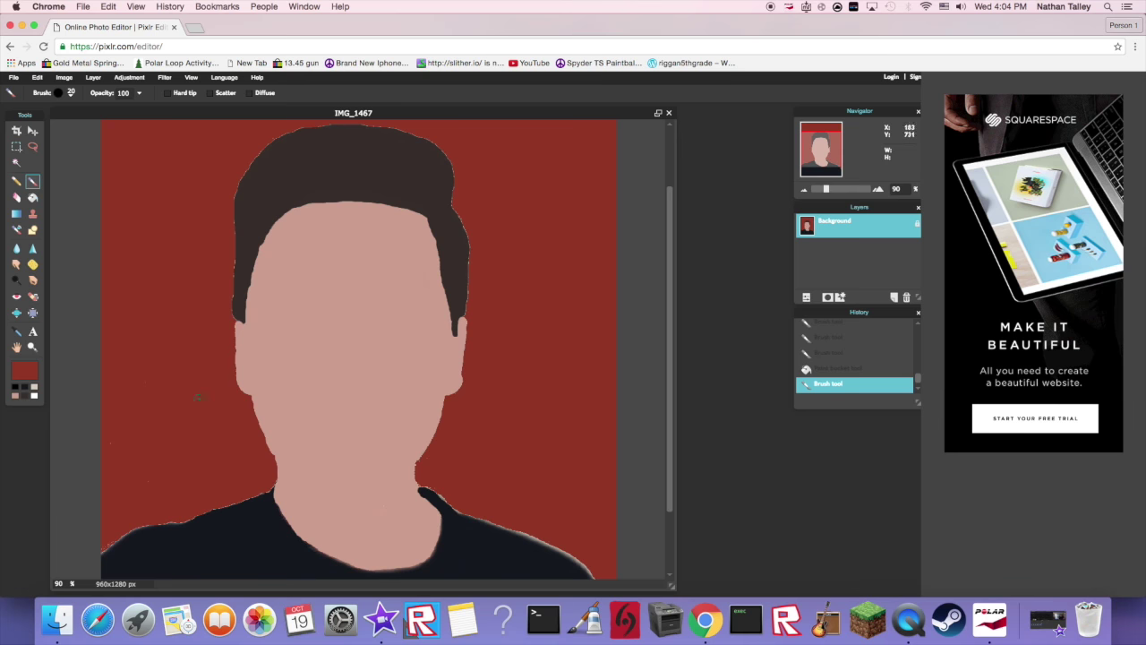
{"action": "left_click", "coordinate": [112, 436]}
- Clean up the wall's edges along the shoulders, neck and hair outline with the dark red brush, undoing the faulty strokes
{"action": "key", "text": "super+z"}
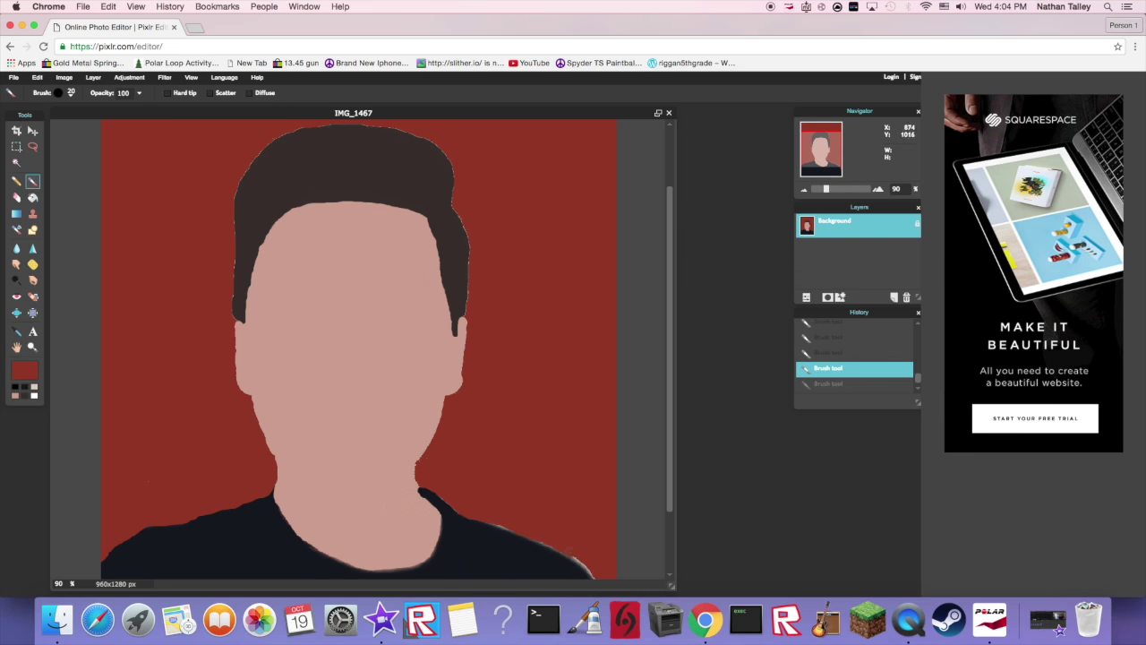
{"action": "left_click_drag", "start_coordinate": [419, 483], "coordinate": [416, 459]}
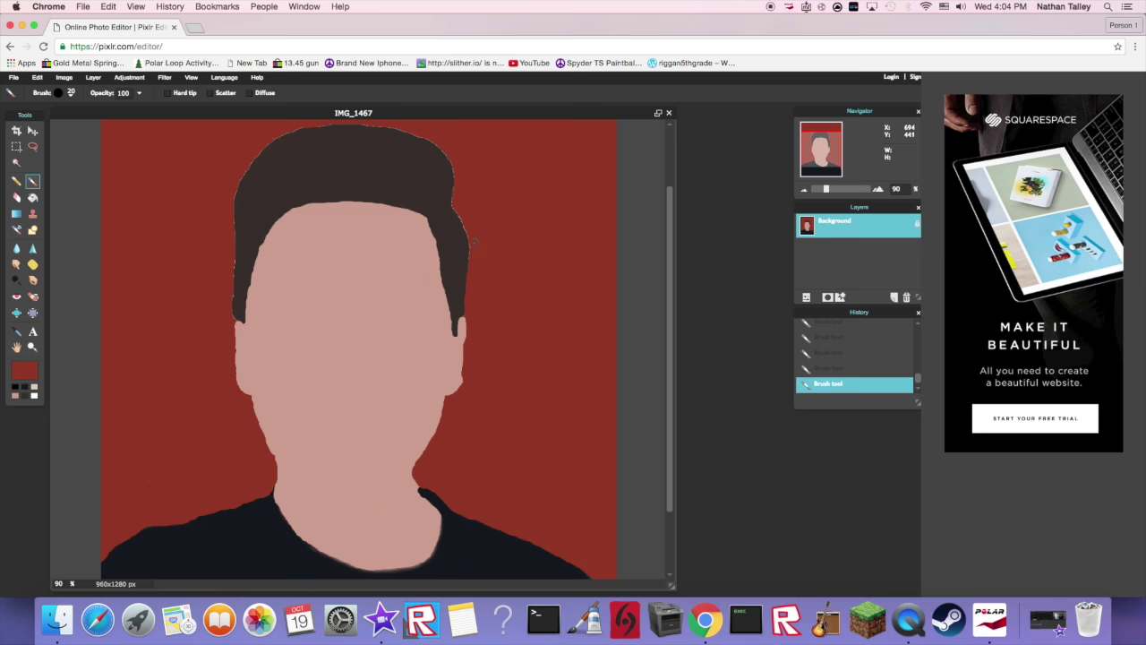
{"action": "left_click_drag", "start_coordinate": [464, 222], "coordinate": [454, 177]}
{"action": "key", "text": "super+z"}
{"action": "left_click_drag", "start_coordinate": [419, 138], "coordinate": [447, 187]}
{"action": "mouse_move", "coordinate": [449, 201]}
{"action": "left_mouse_down"}
{"action": "mouse_move", "coordinate": [243, 177]}
{"action": "mouse_move", "coordinate": [229, 217]}
{"action": "mouse_move", "coordinate": [234, 319]}
{"action": "left_mouse_up"}
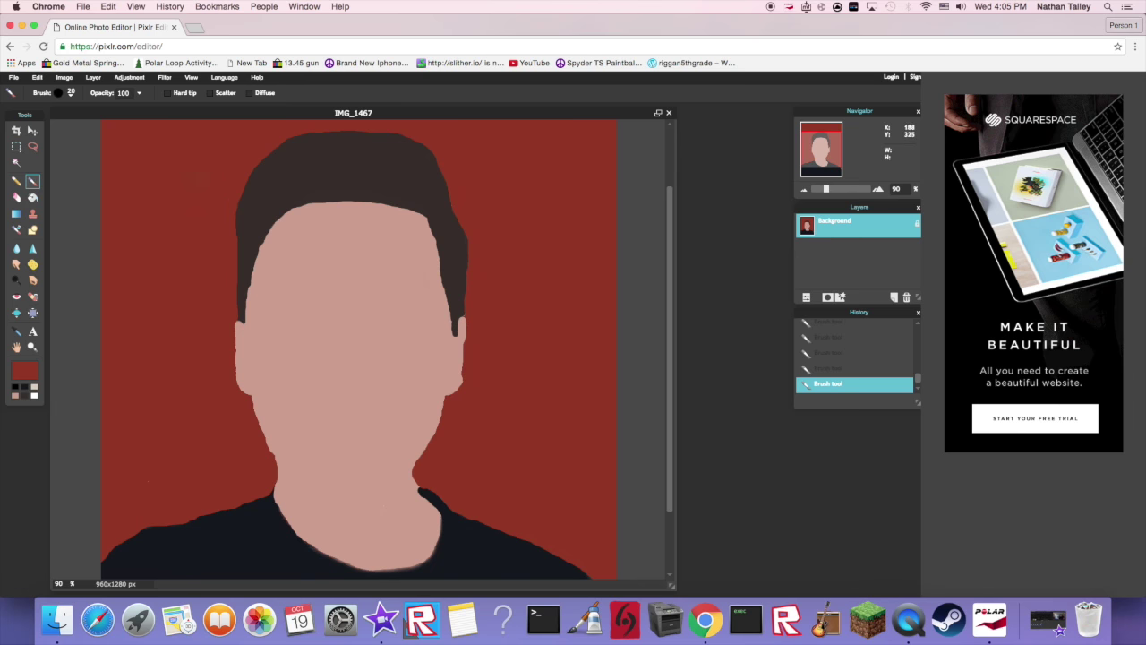
- Save the image to the computer as Cartoon Me in JPEG format at quality 100
{"action": "left_click", "coordinate": [13, 77]}
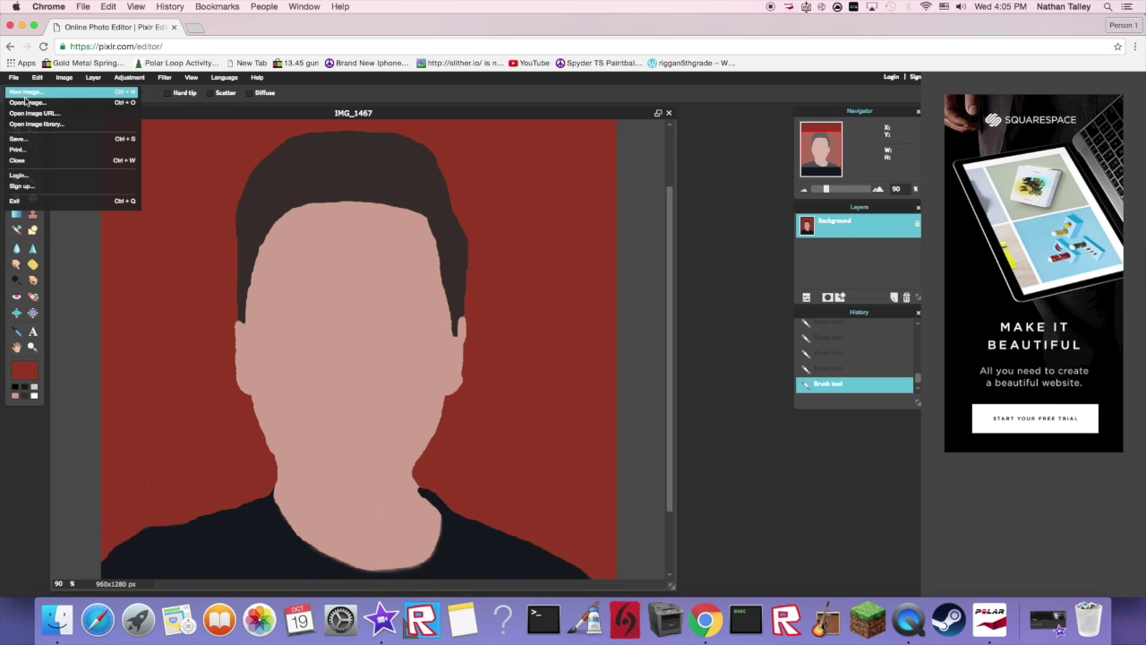
{"action": "left_click", "coordinate": [25, 139]}
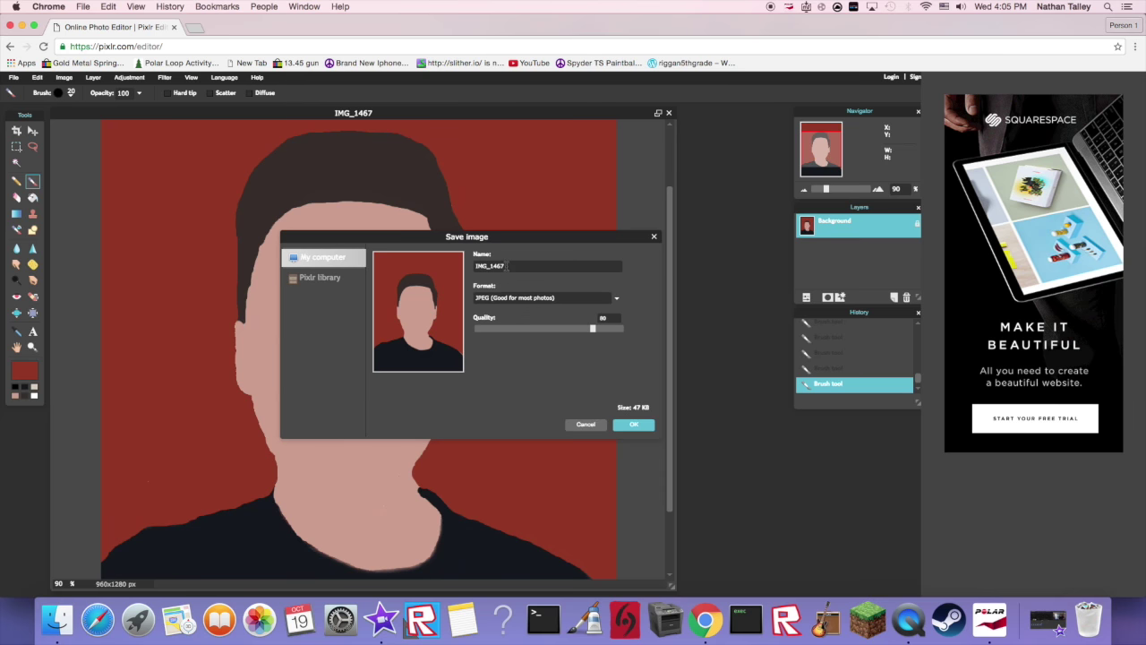
{"action": "double_click", "coordinate": [506, 266]}
{"action": "type", "text": "Carto"}
{"action": "left_click", "coordinate": [537, 298]}
{"action": "left_click", "coordinate": [535, 381]}
{"action": "left_click_drag", "start_coordinate": [592, 331], "coordinate": [639, 337]}
{"action": "left_click", "coordinate": [649, 427]}
- Store the Cartoon Me file on the Desktop as a JPEG image
{"action": "left_click", "coordinate": [530, 128]}
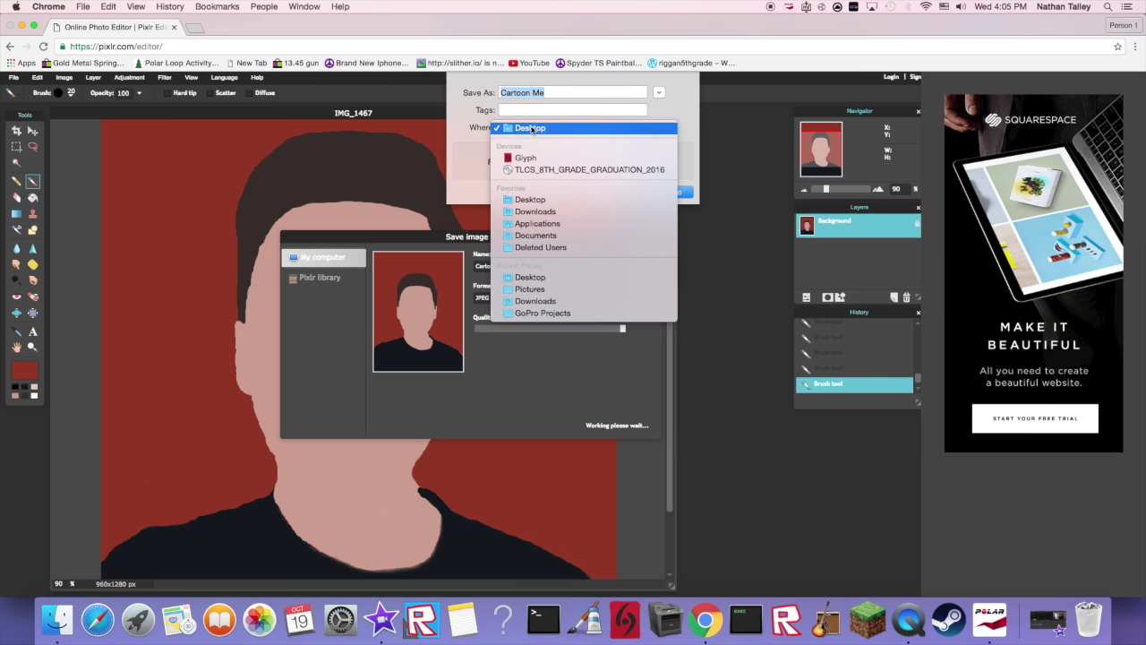
{"action": "left_click", "coordinate": [531, 127]}
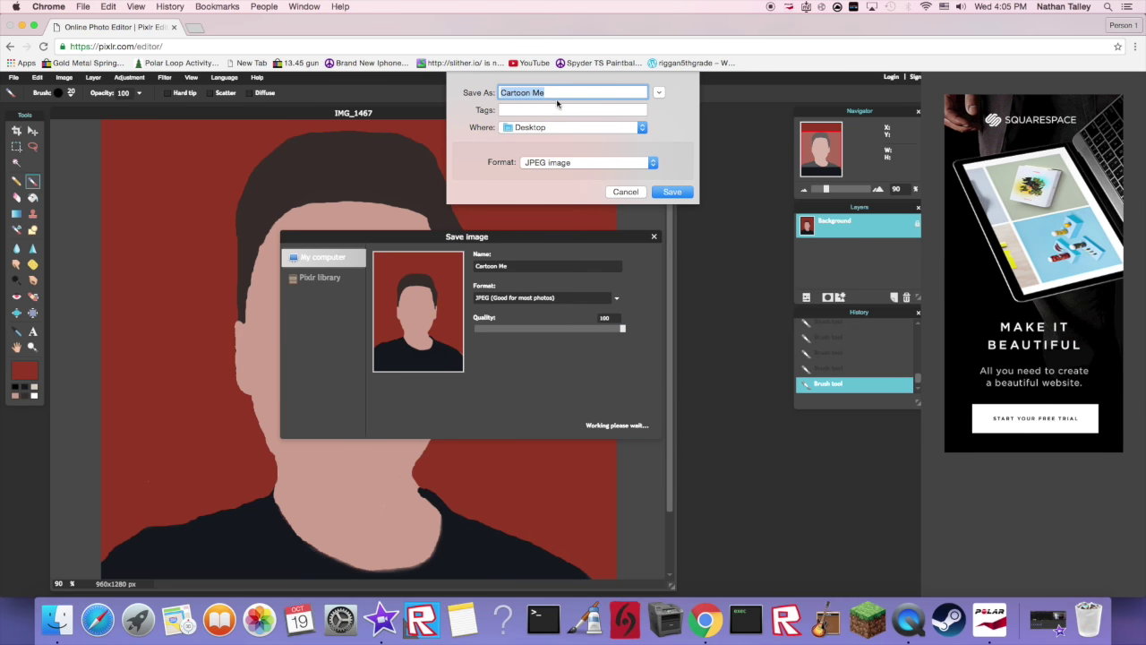
{"action": "left_click", "coordinate": [672, 193]}
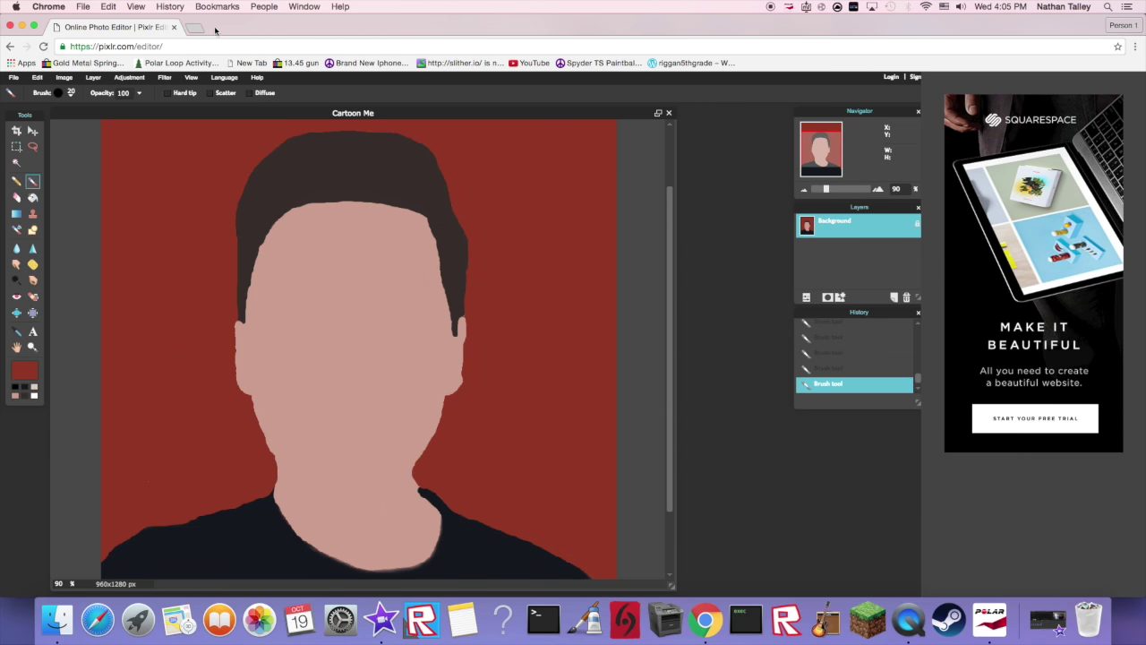
- Move the browser window out of the way and open Cartoon Me.jpg from the desktop in Preview to examine the finished cartoon
{"action": "left_click_drag", "start_coordinate": [246, 30], "coordinate": [736, 580]}
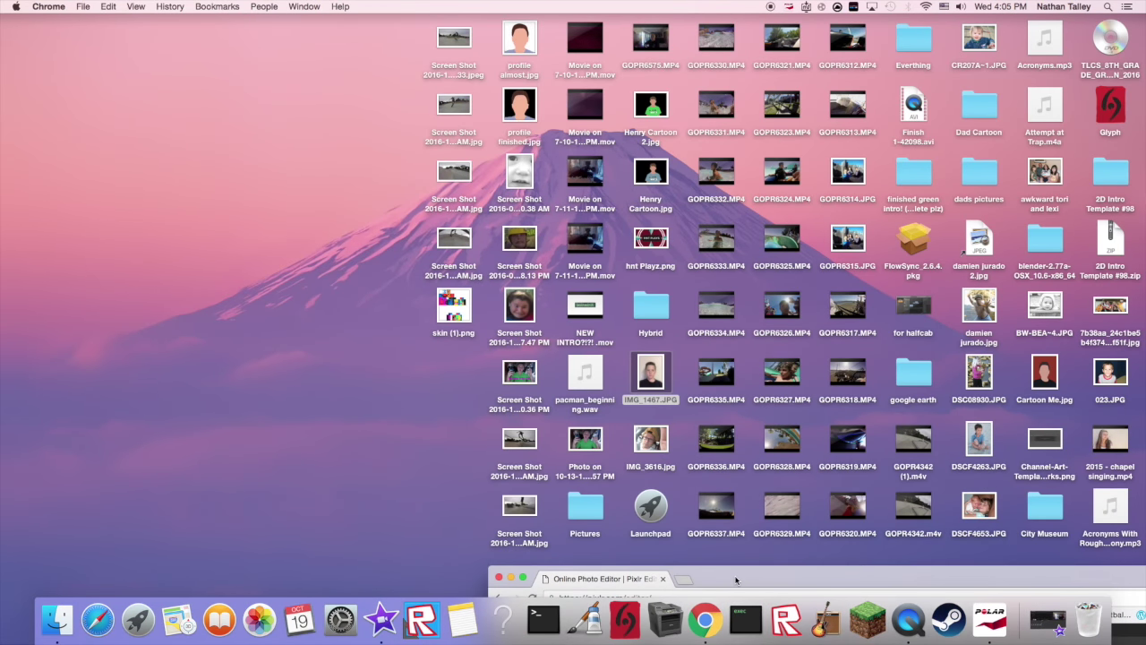
{"action": "double_click", "coordinate": [1038, 381]}
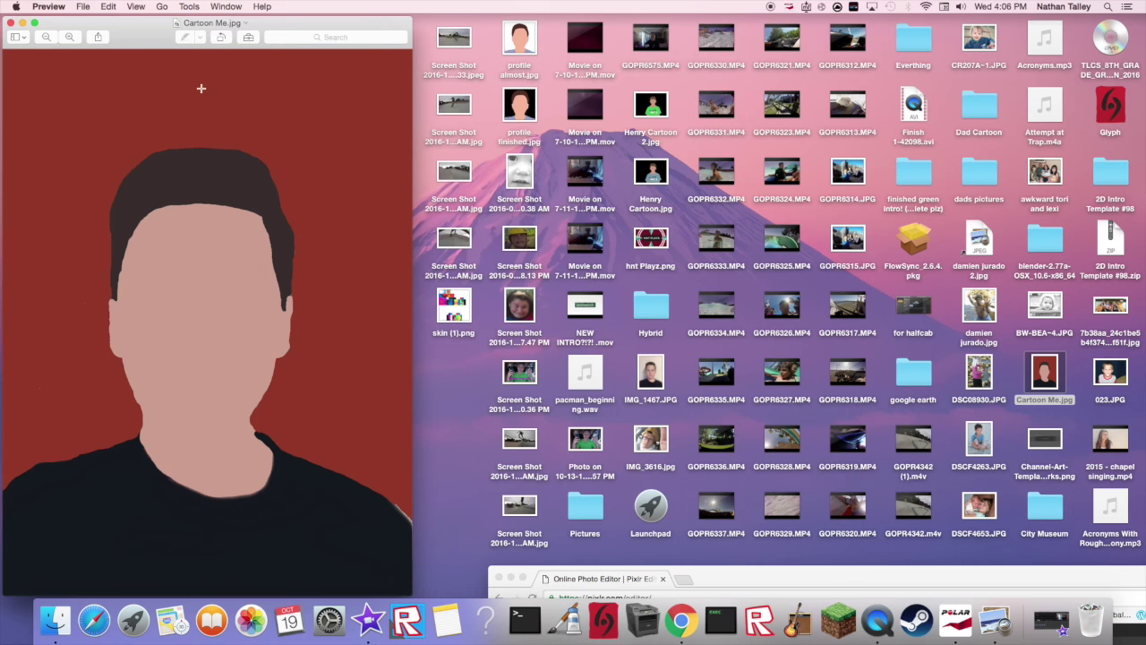
{"action": "left_click_drag", "start_coordinate": [144, 37], "coordinate": [471, 4]}
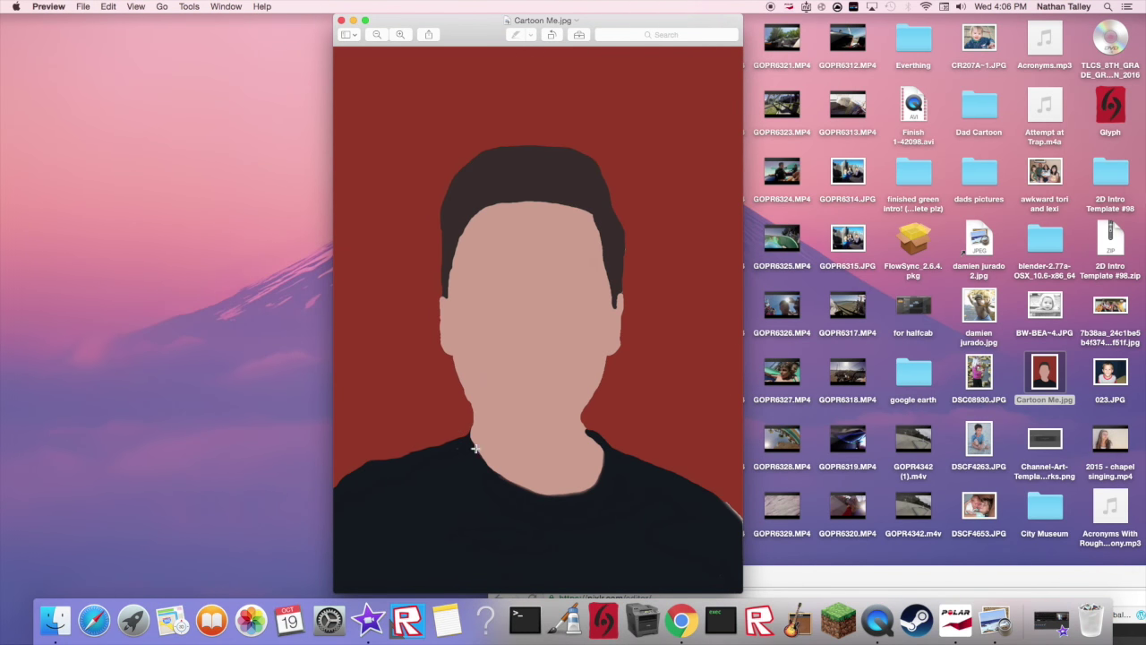